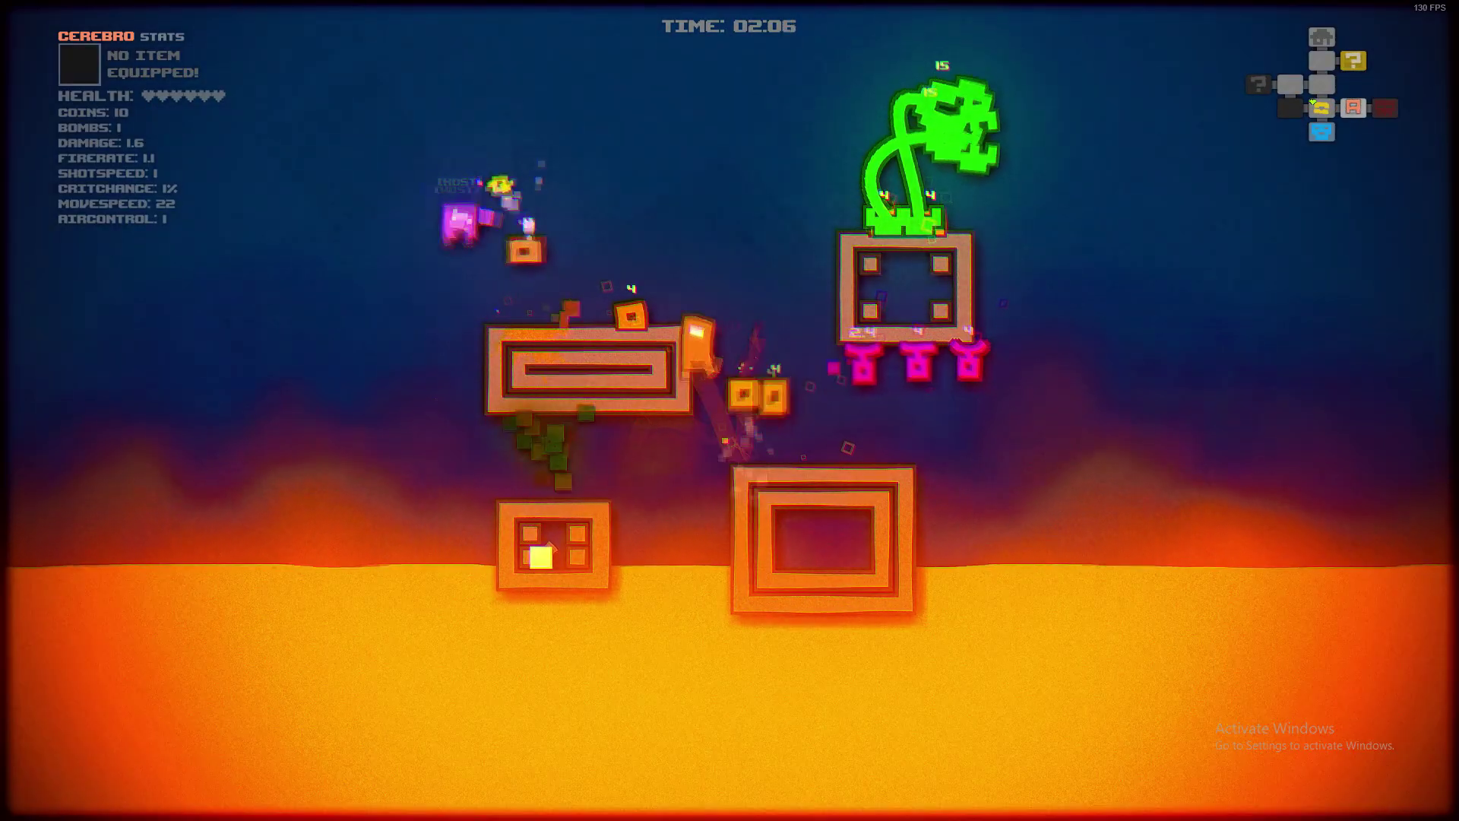
# - Bring RogueGlitch back in front of Discord and choose CONTINUE to resume the run
pyautogui.press('space')
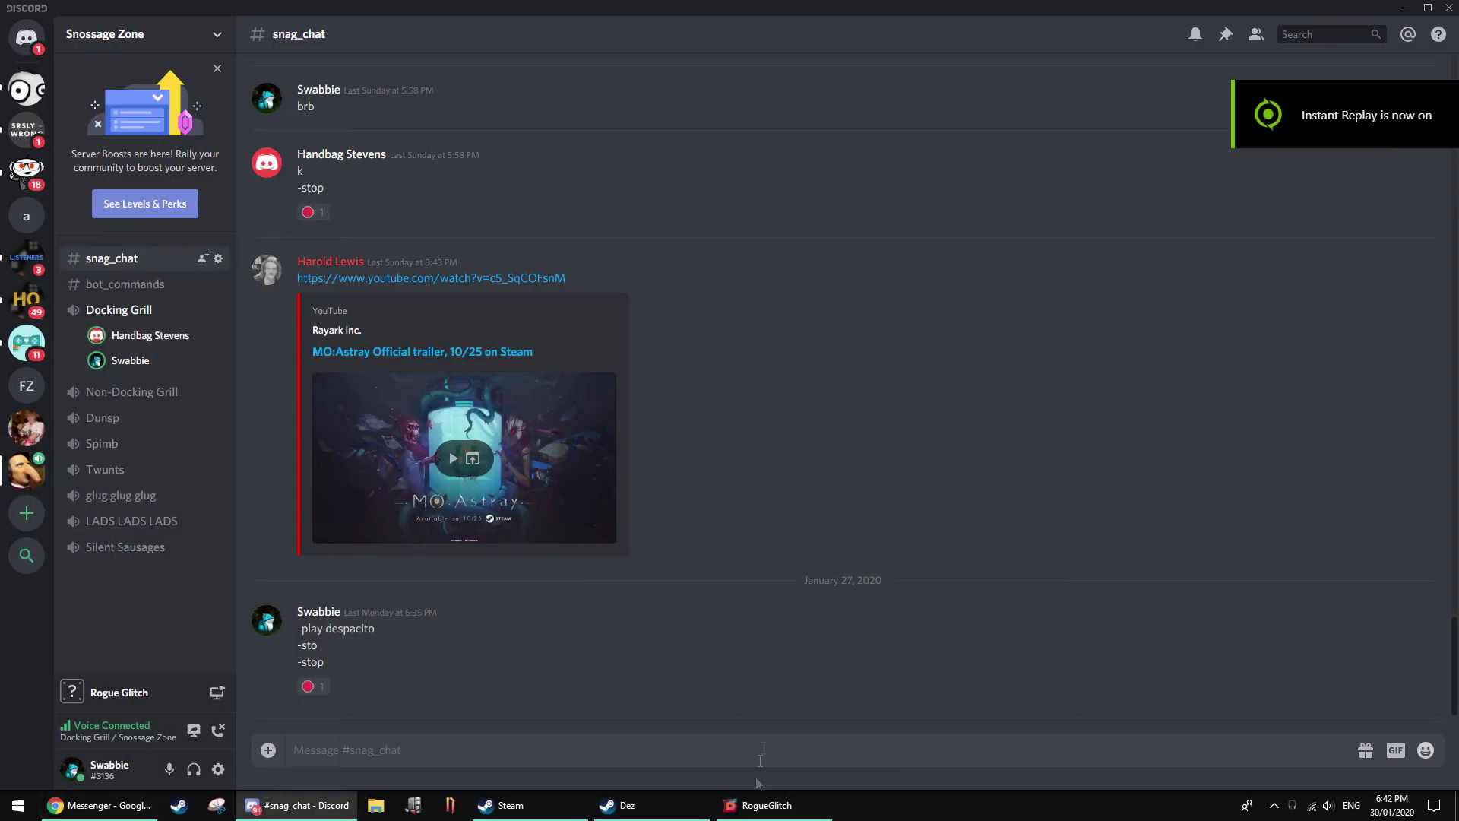
pyautogui.click(760, 804)
pyautogui.click(762, 339)
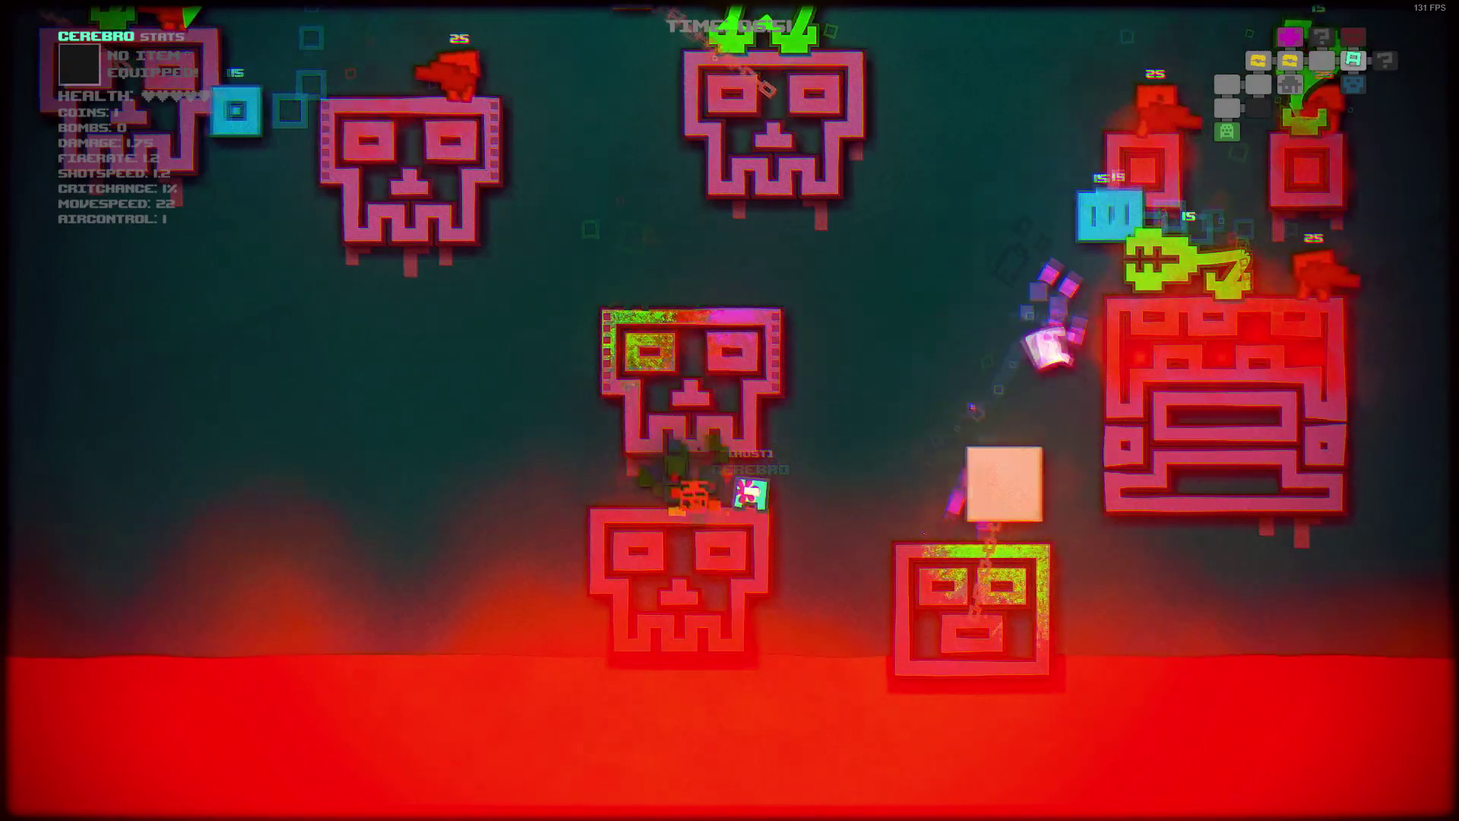
# - Fight across the middle skull block and up onto the left platform until the run resets
pyautogui.press('space')
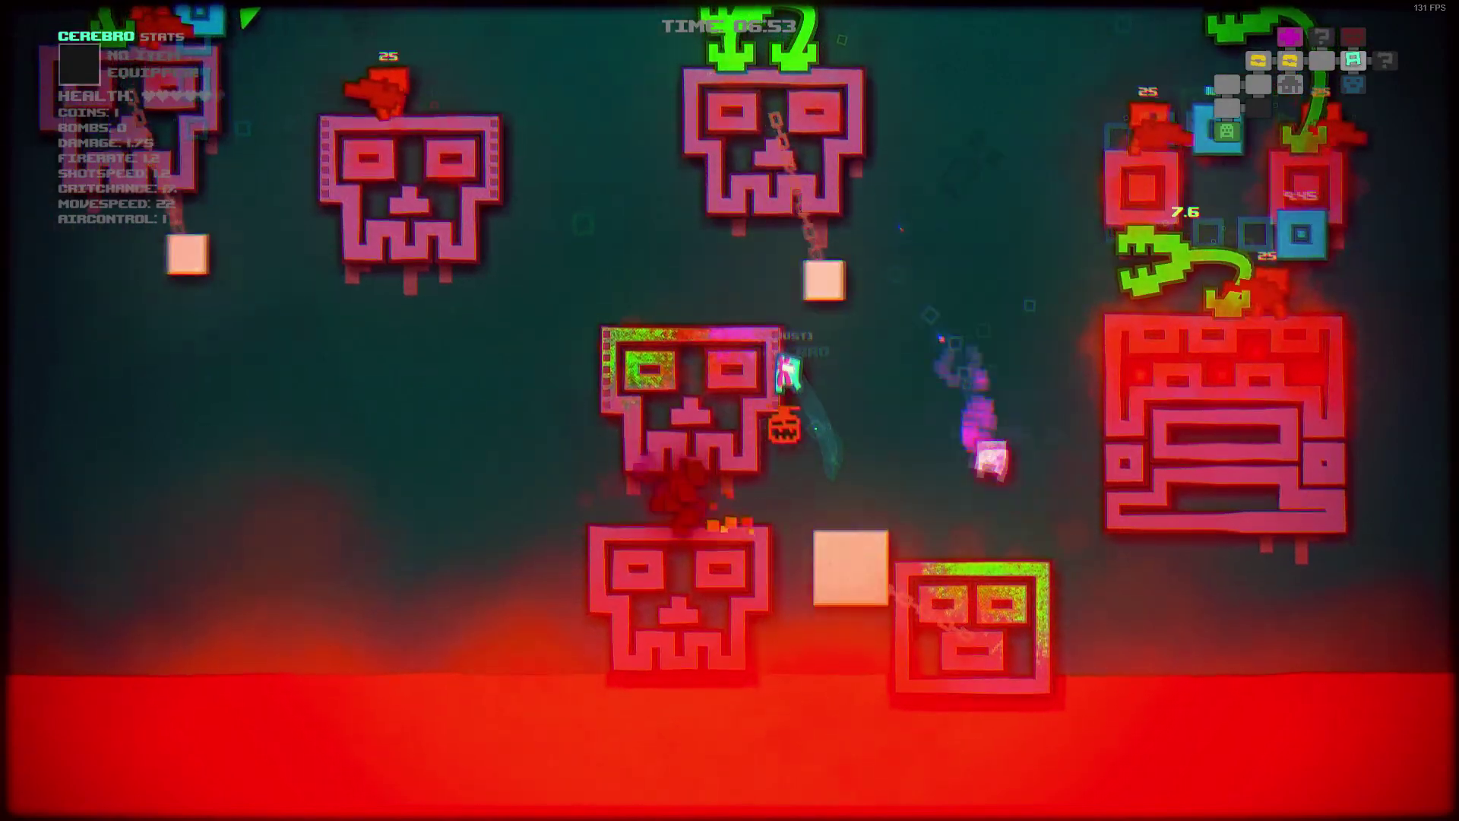
pyautogui.press('space')
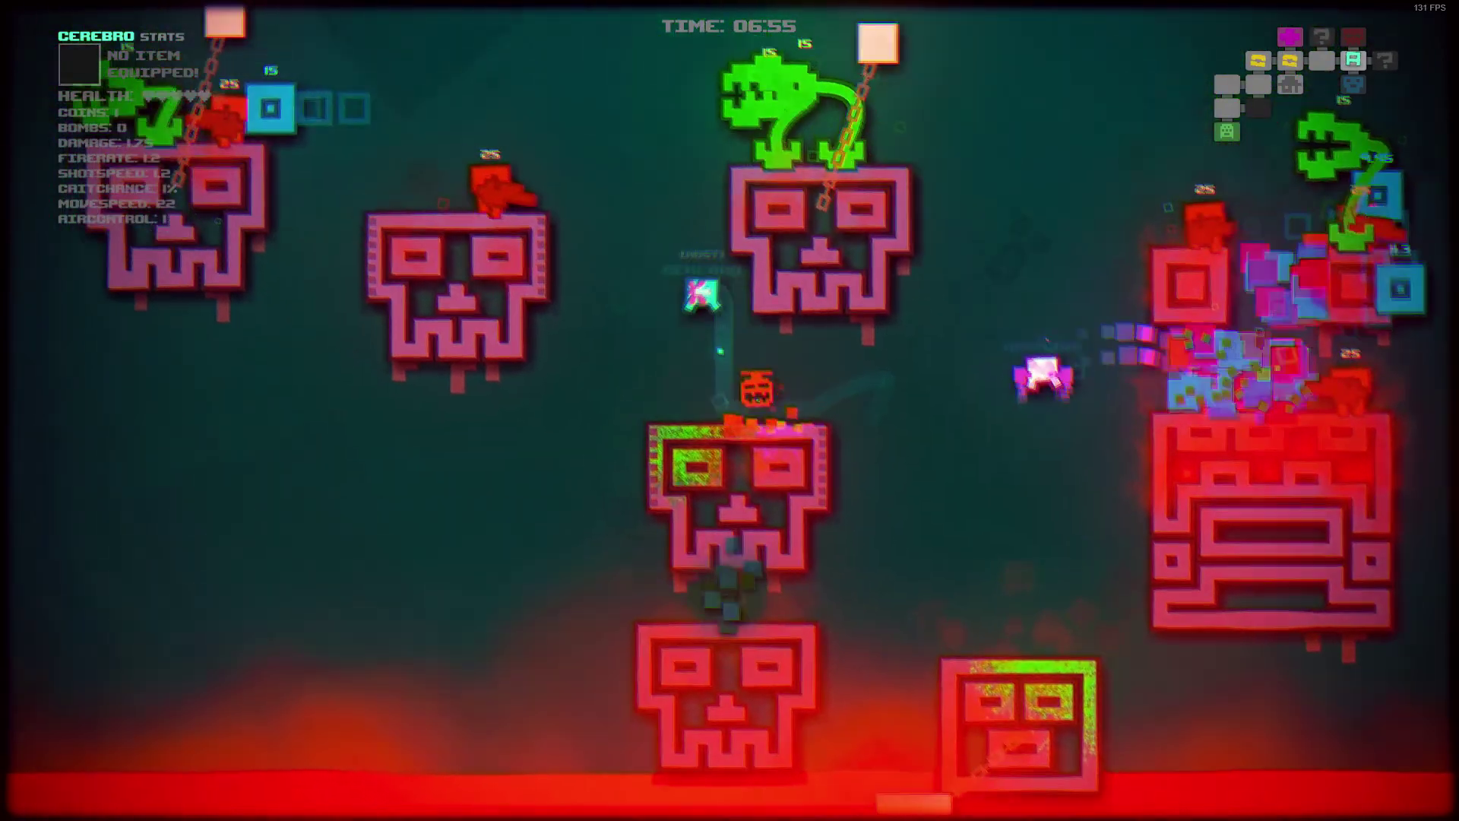
pyautogui.press('d')
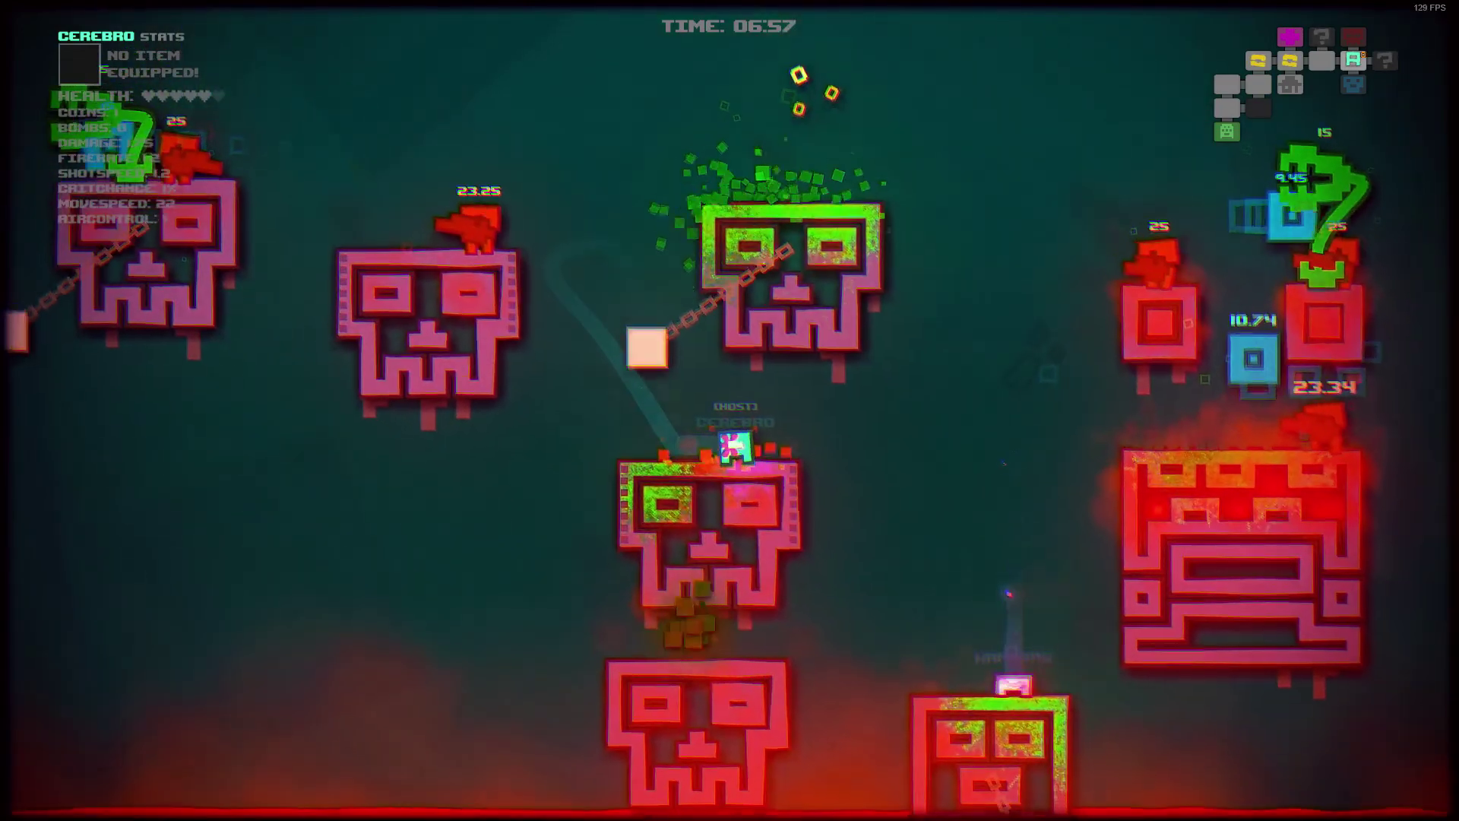
pyautogui.press('d')
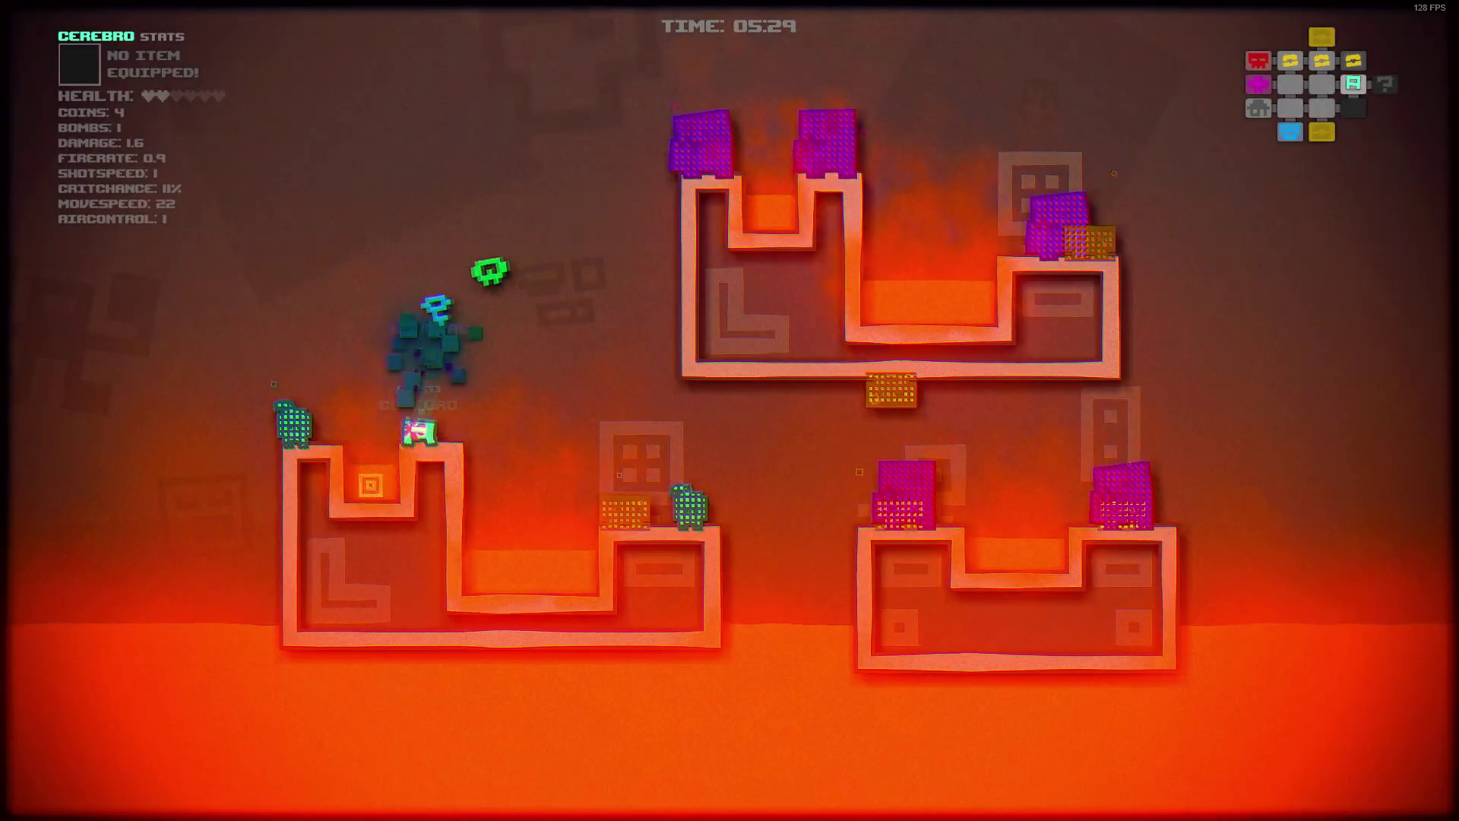
pyautogui.press('space')
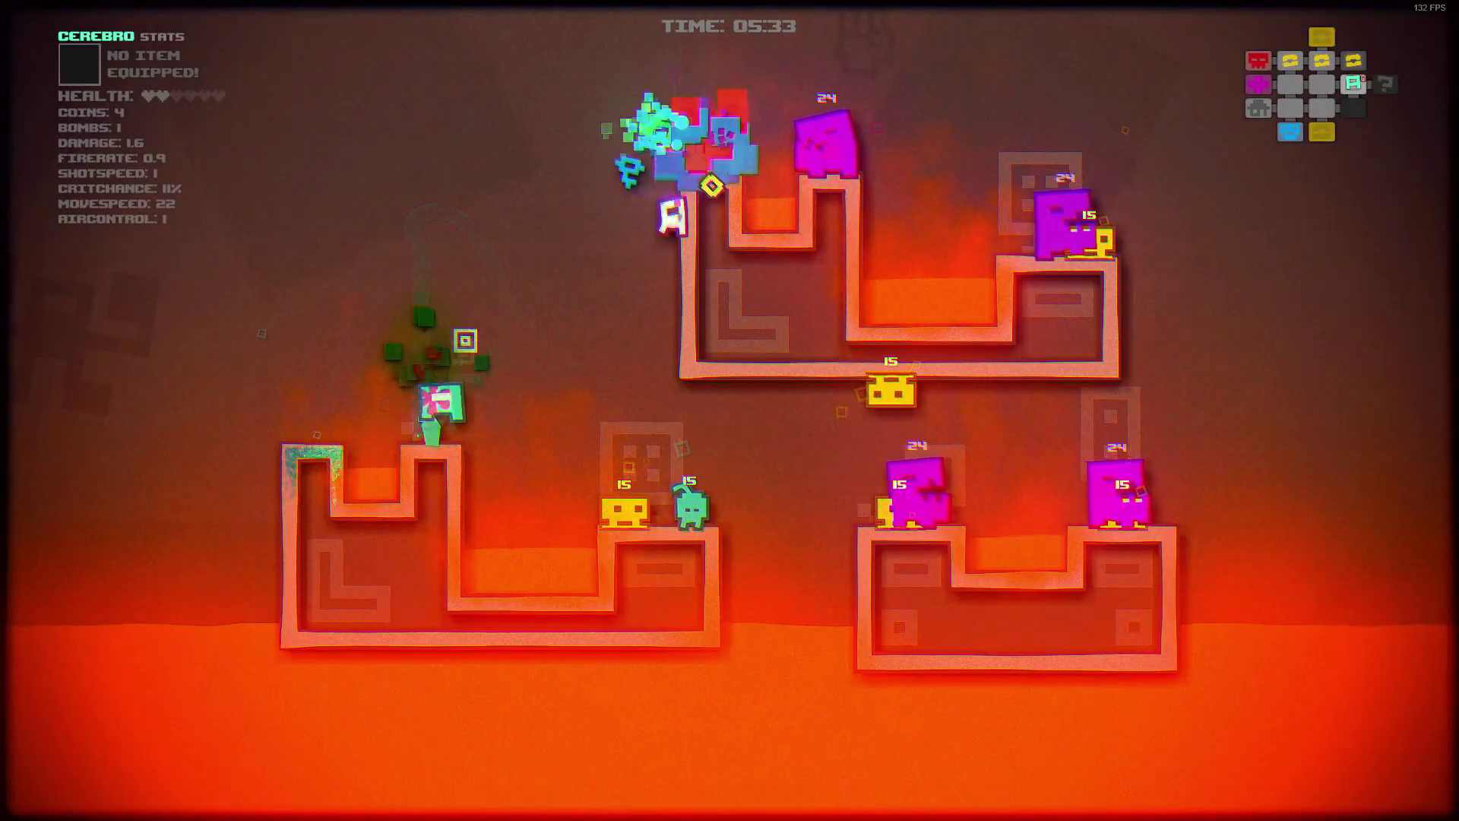
pyautogui.press('a')
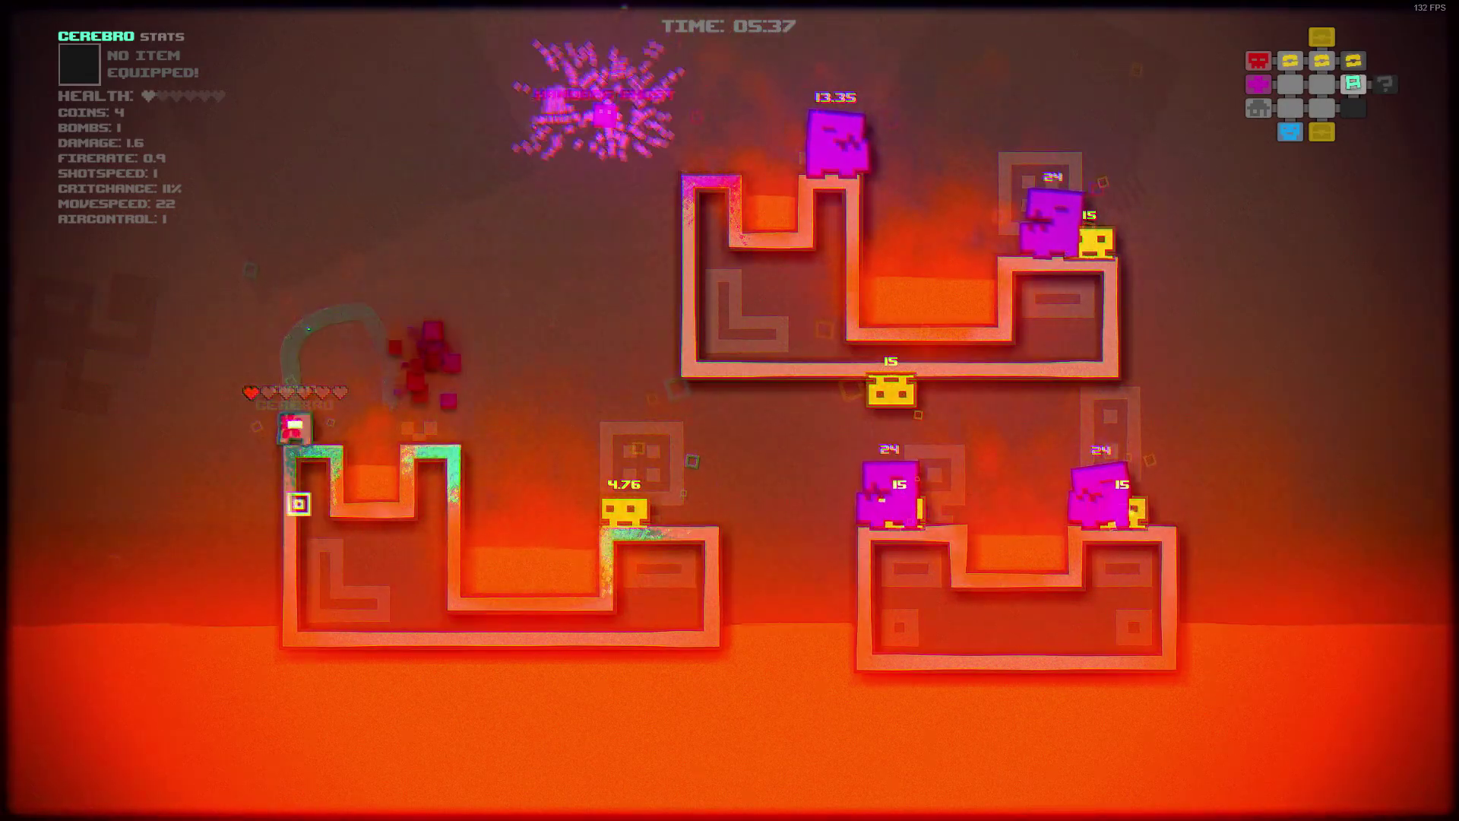
pyautogui.press('d')
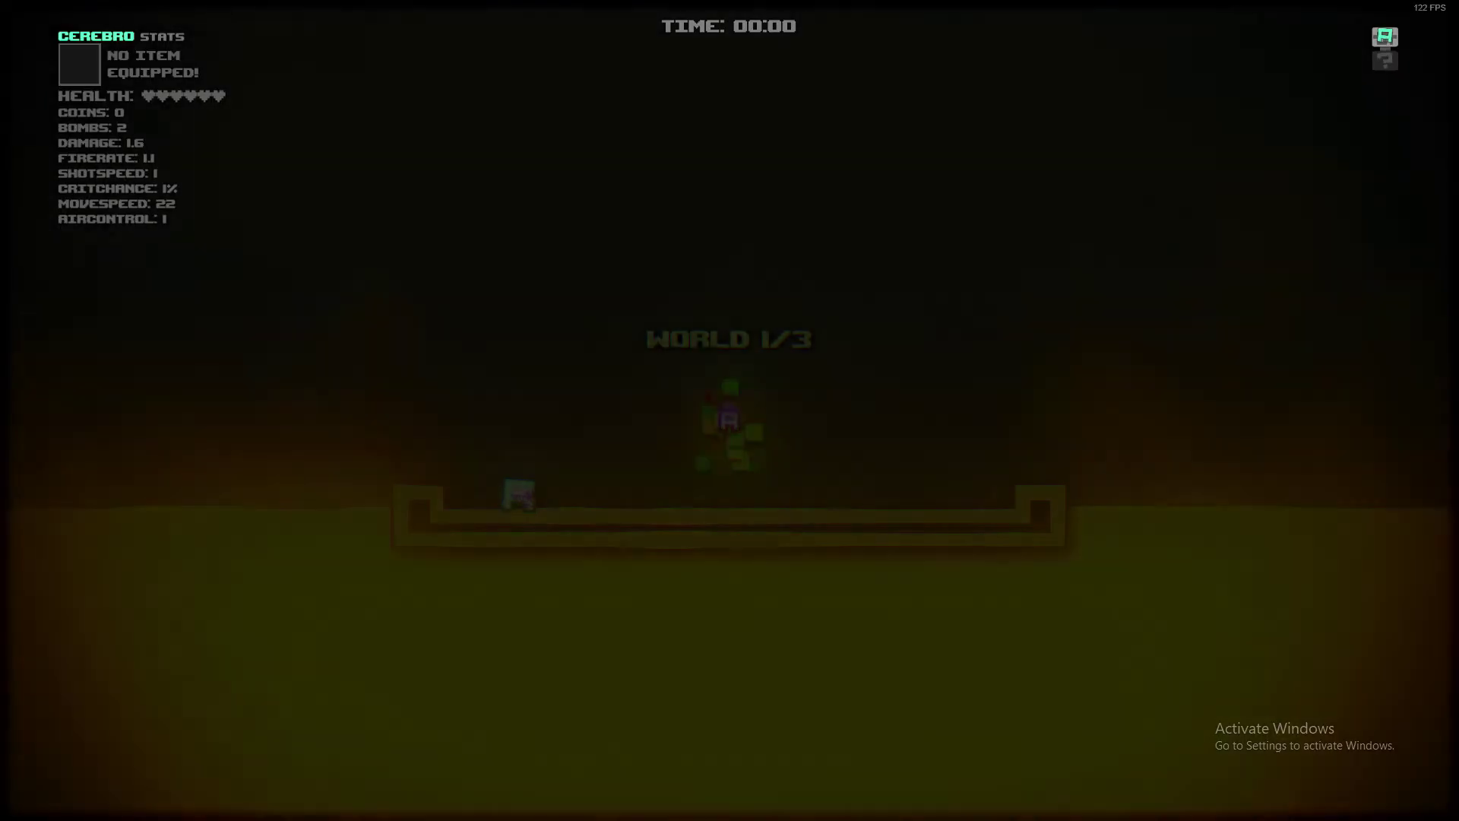
# - Set off a bomb and move back and forth along World 1/3's starting platform
pyautogui.press('d')
pyautogui.press('a')
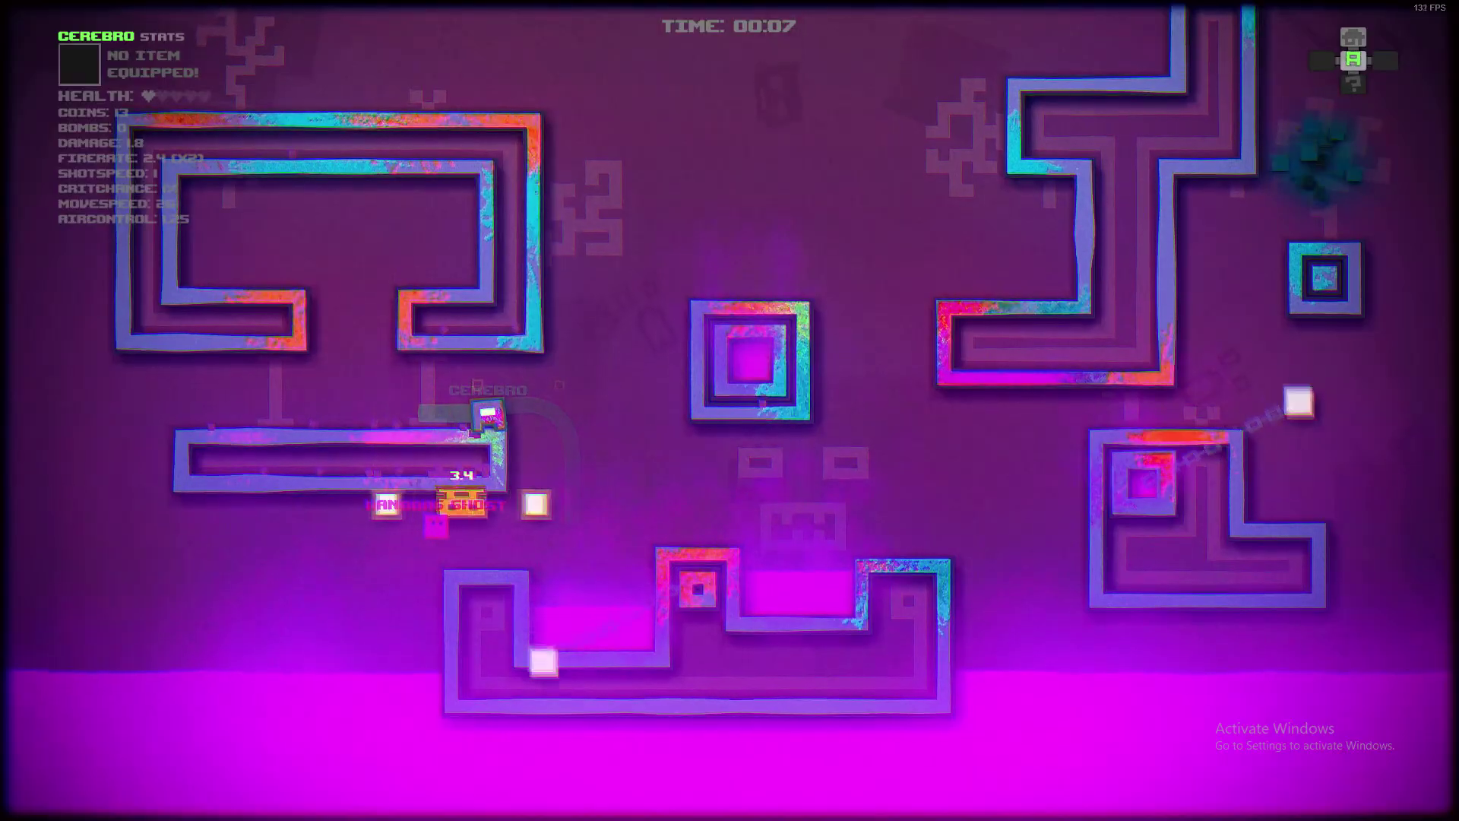
pyautogui.press('Right')
pyautogui.press('Left')
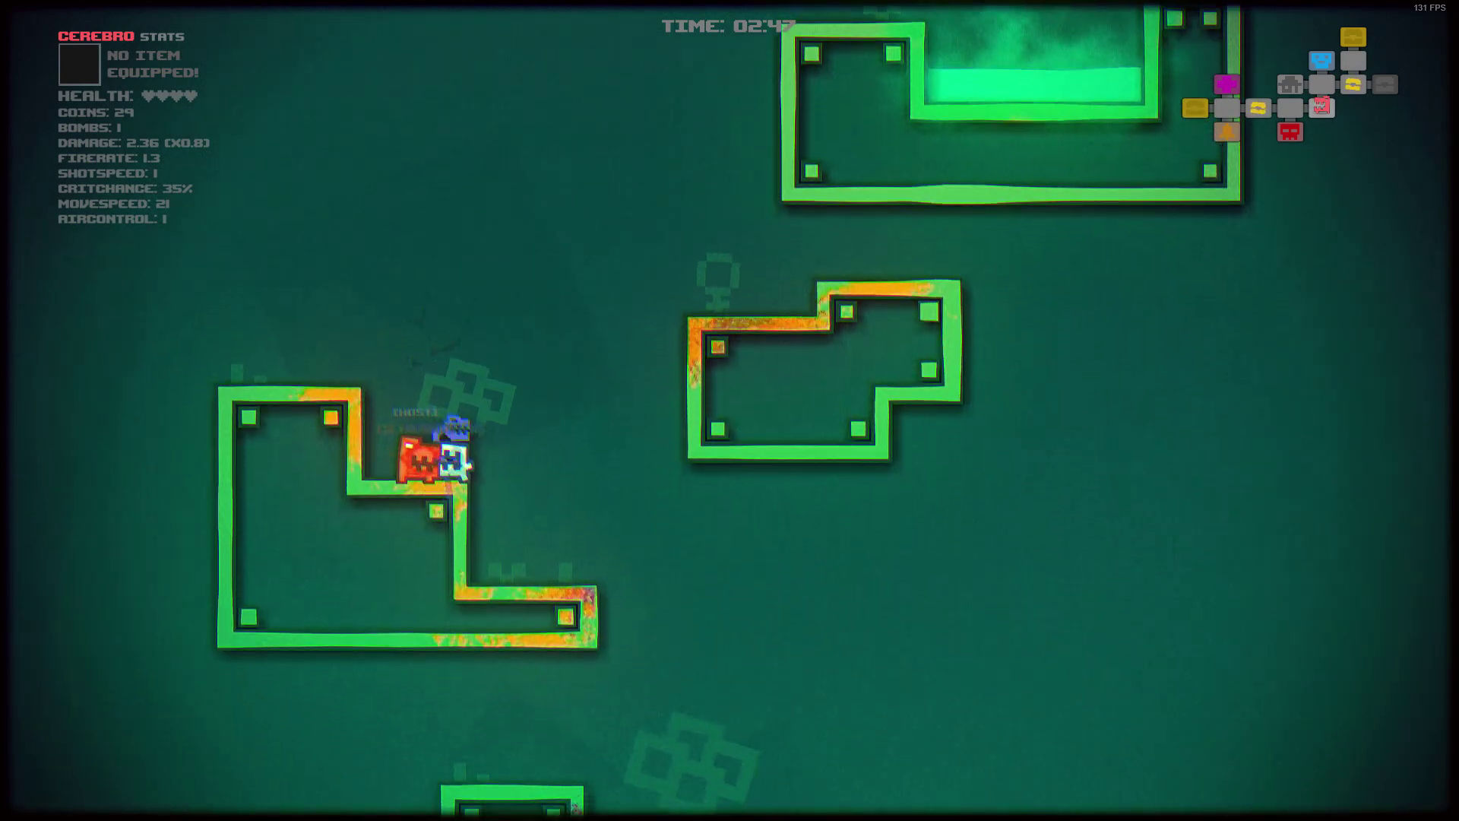
# - Set off the last bomb, jump beside the companion, and enter the cyan portal
pyautogui.press('e')
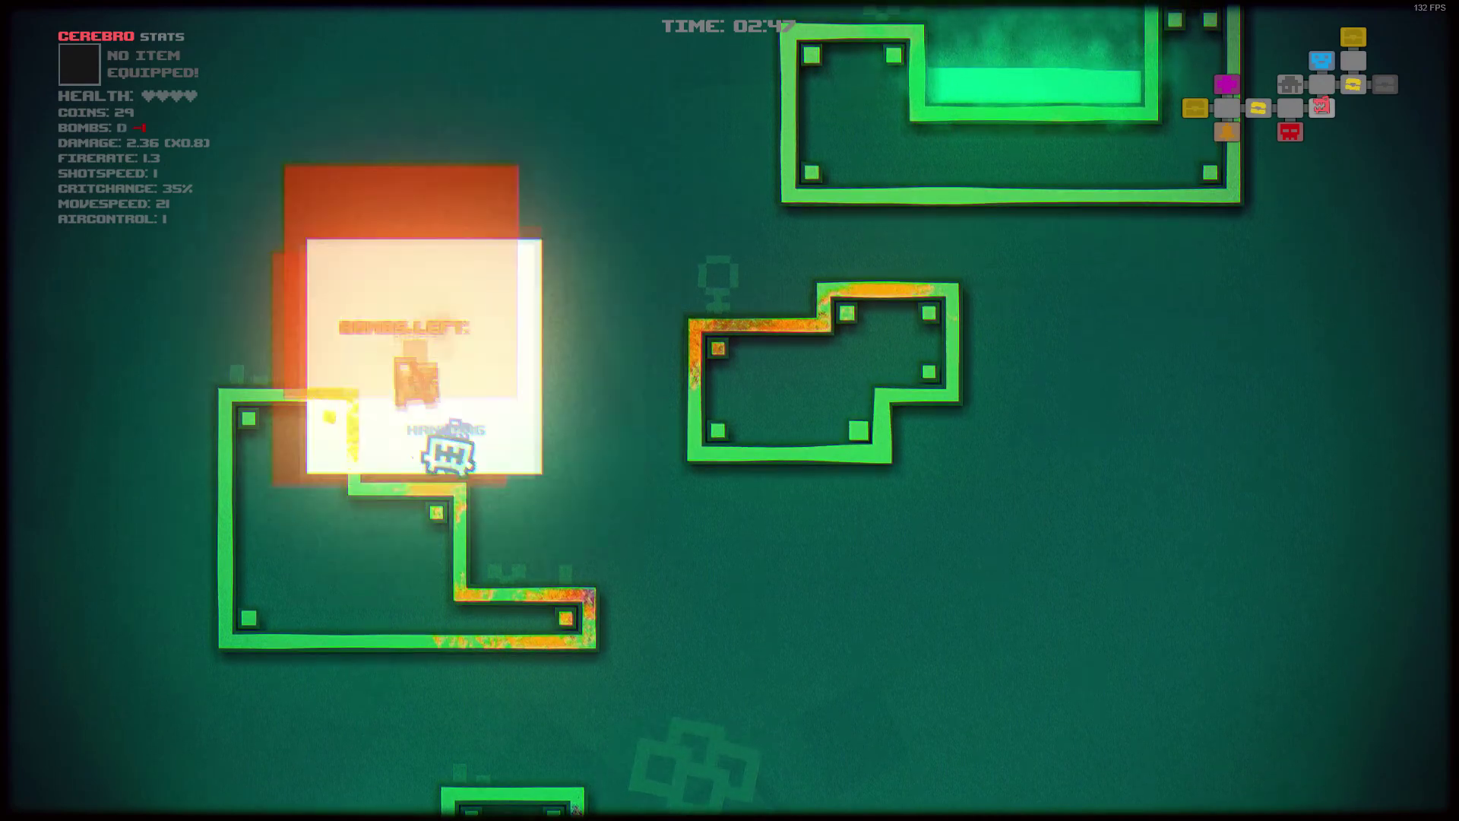
pyautogui.press('space')
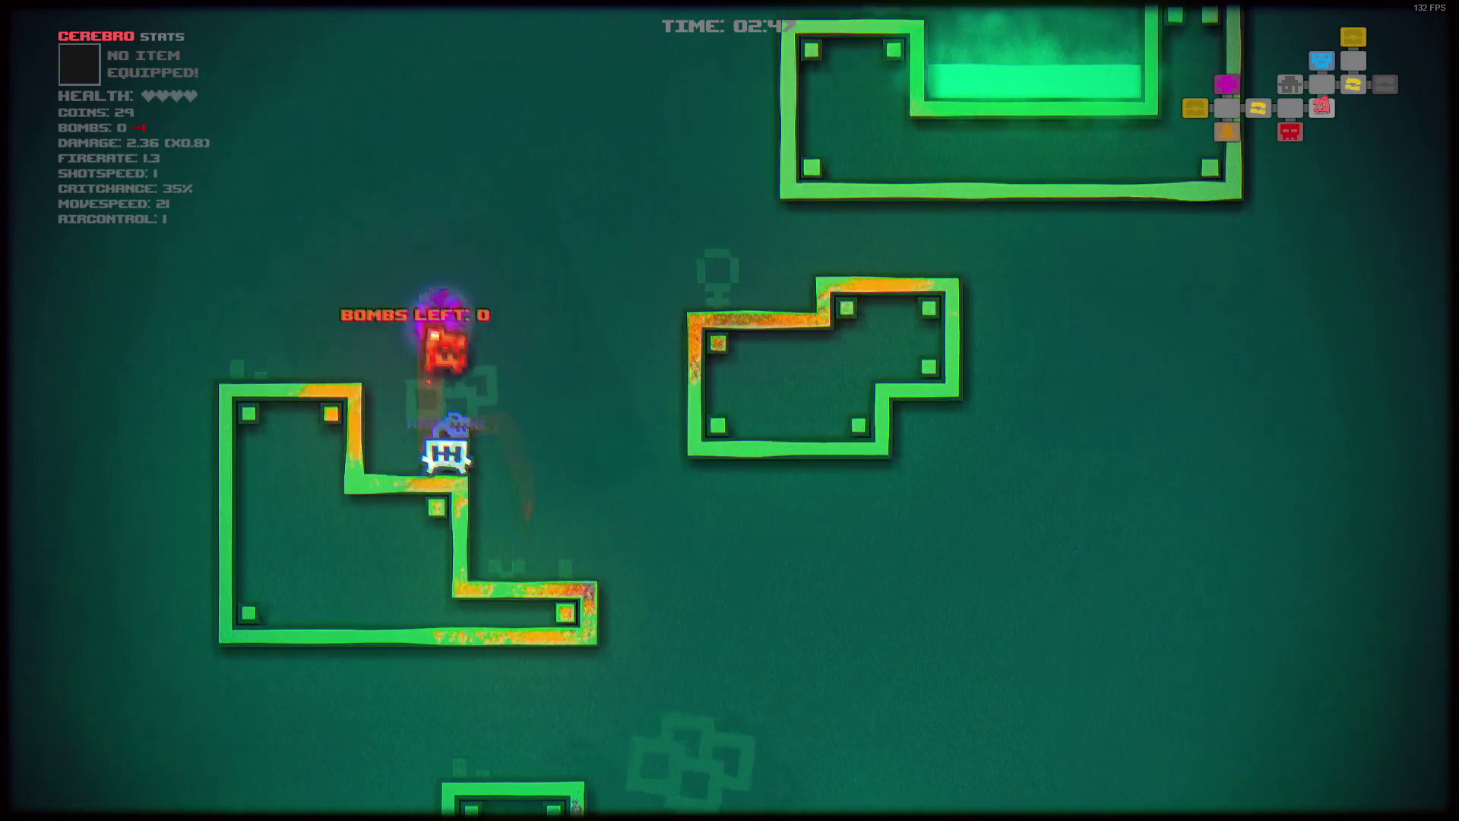
pyautogui.press('space')
pyautogui.press('space')
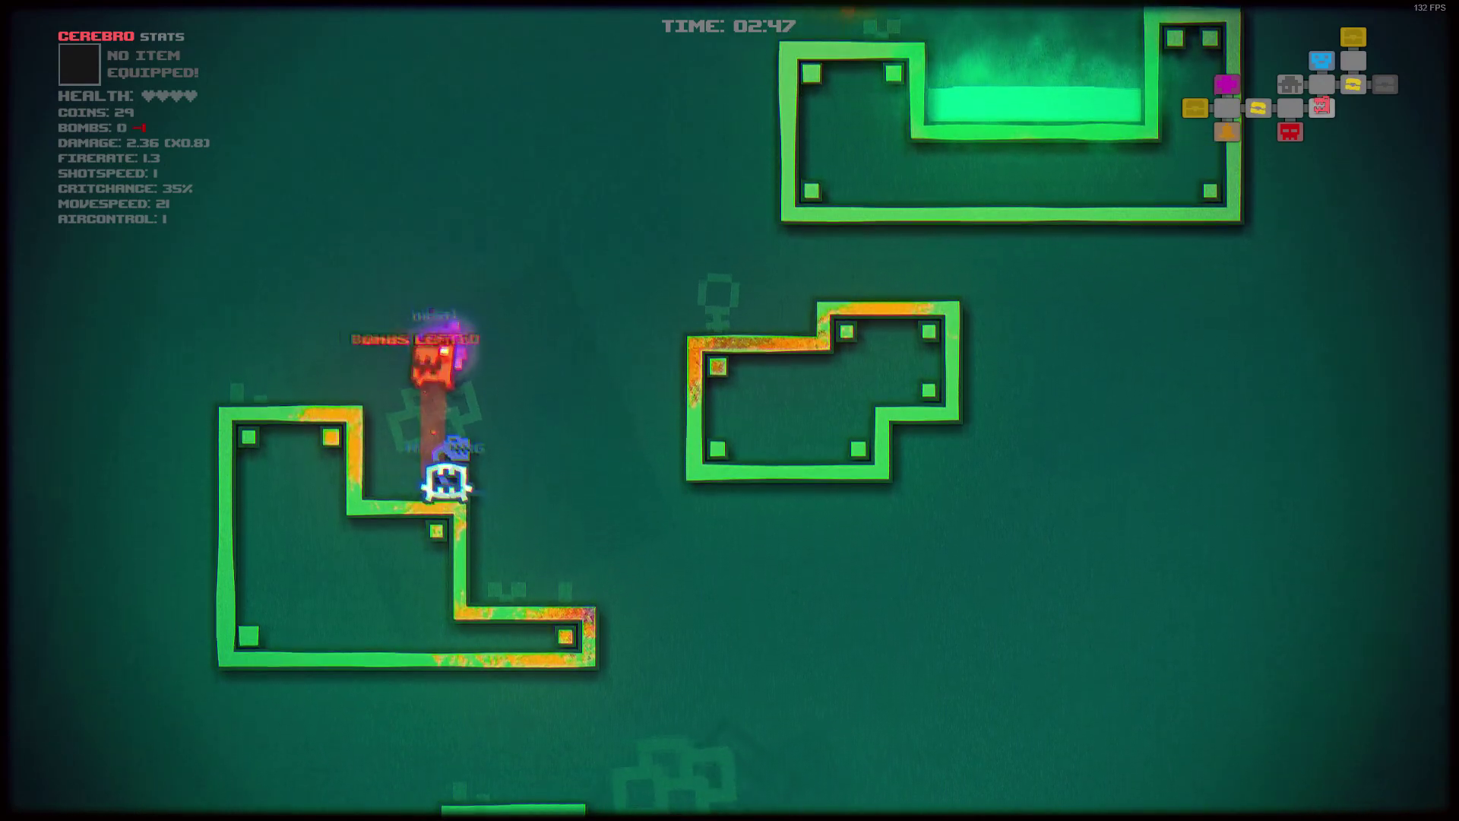
pyautogui.press('space')
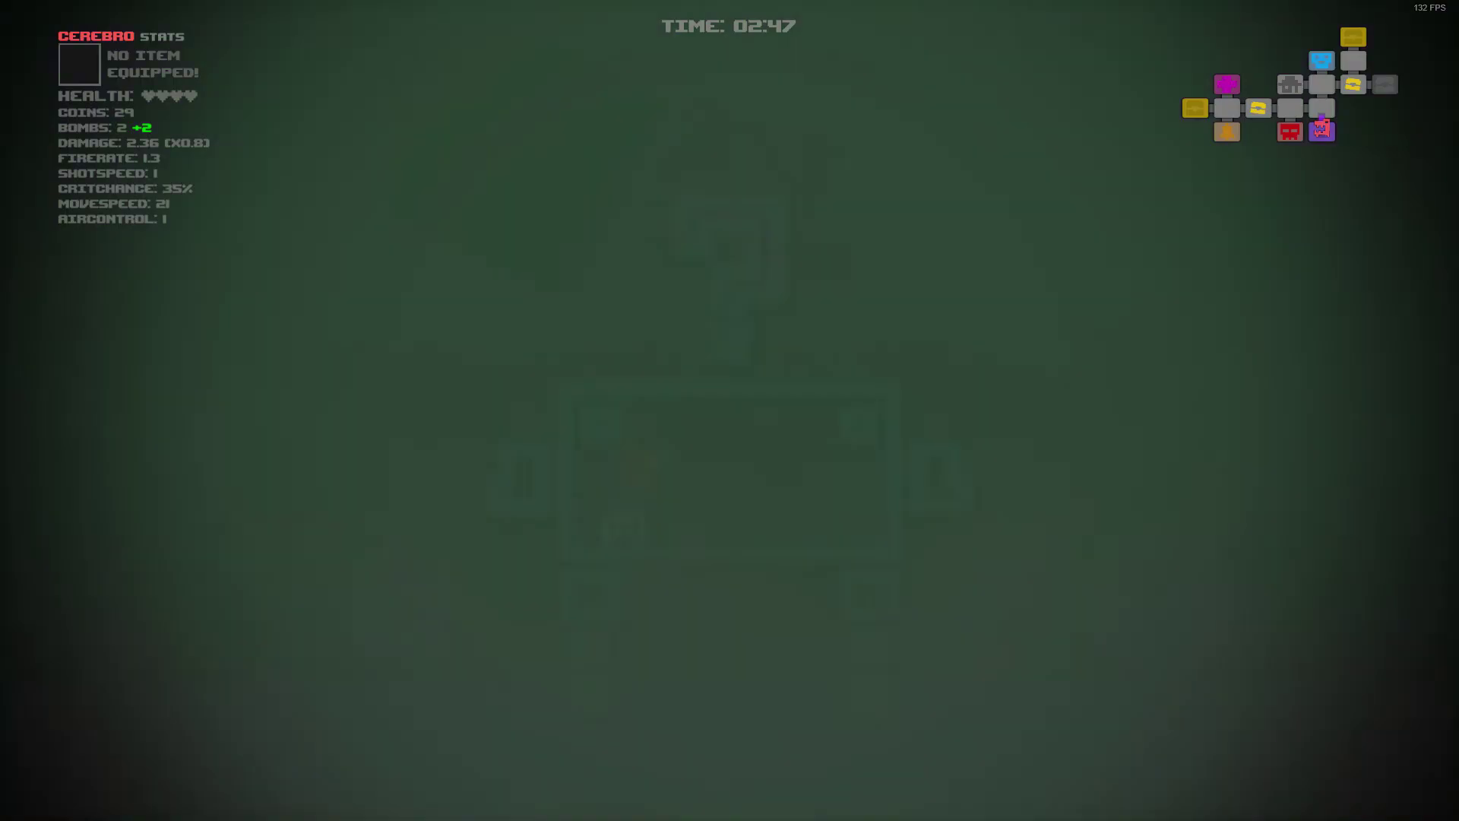
pyautogui.press('space')
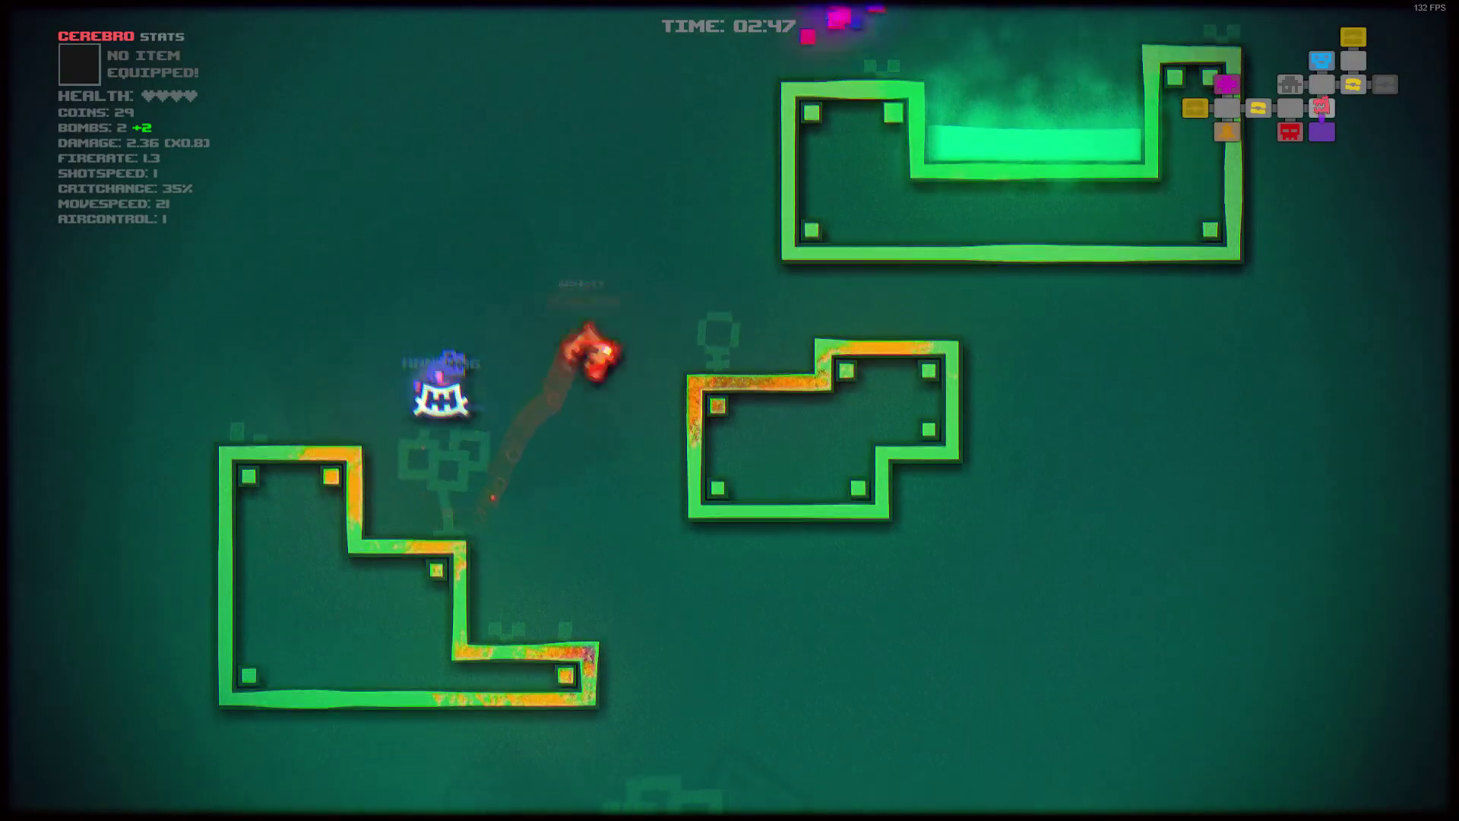
pyautogui.press('Up')
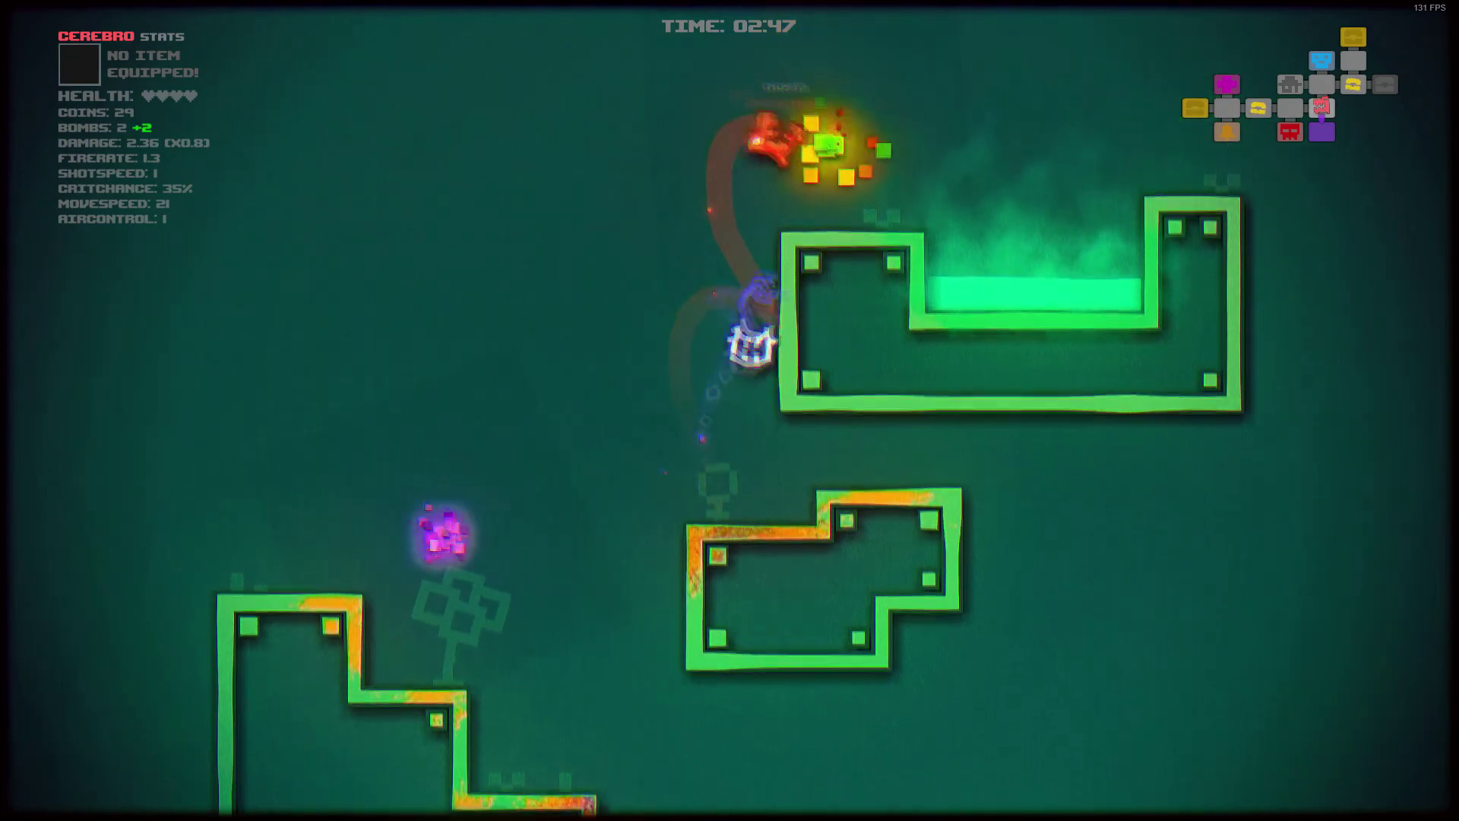
# - Visit the store room from the destination map, then travel to the boss room
pyautogui.press('Up')
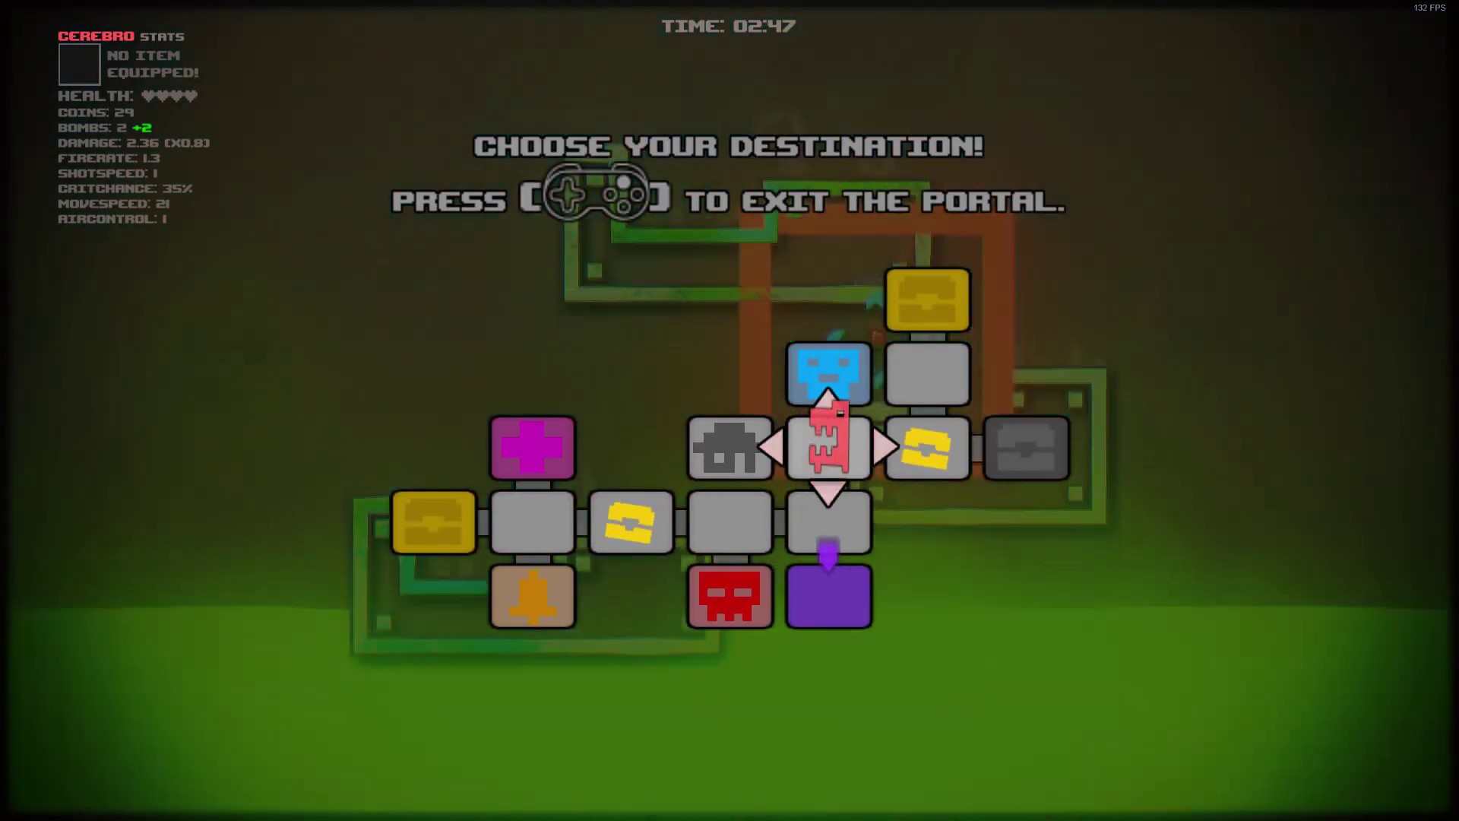
pyautogui.press('Up')
pyautogui.press('space')
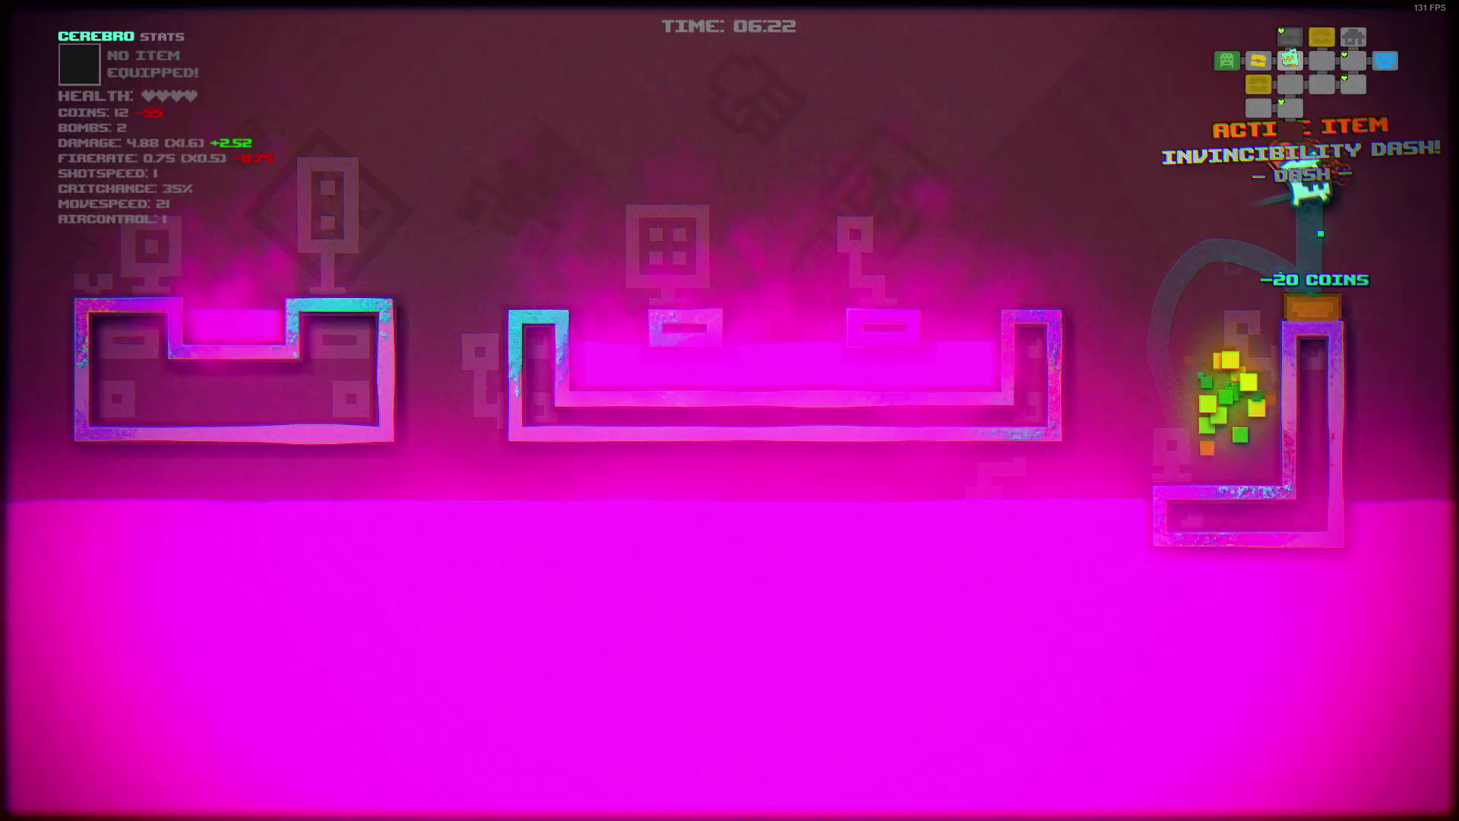
pyautogui.press('Up')
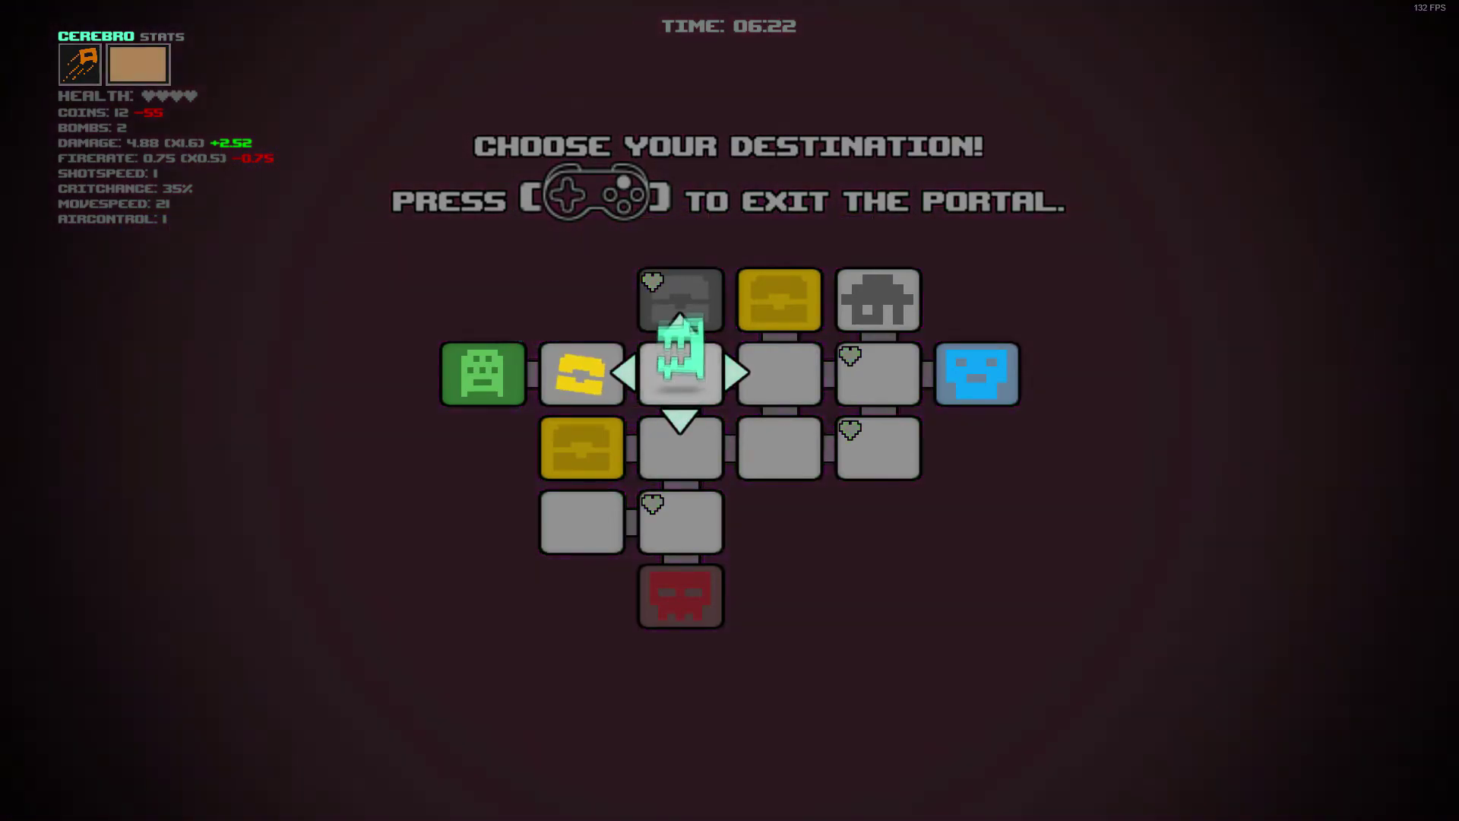
pyautogui.press('Down')
pyautogui.press('Down')
pyautogui.press('space')
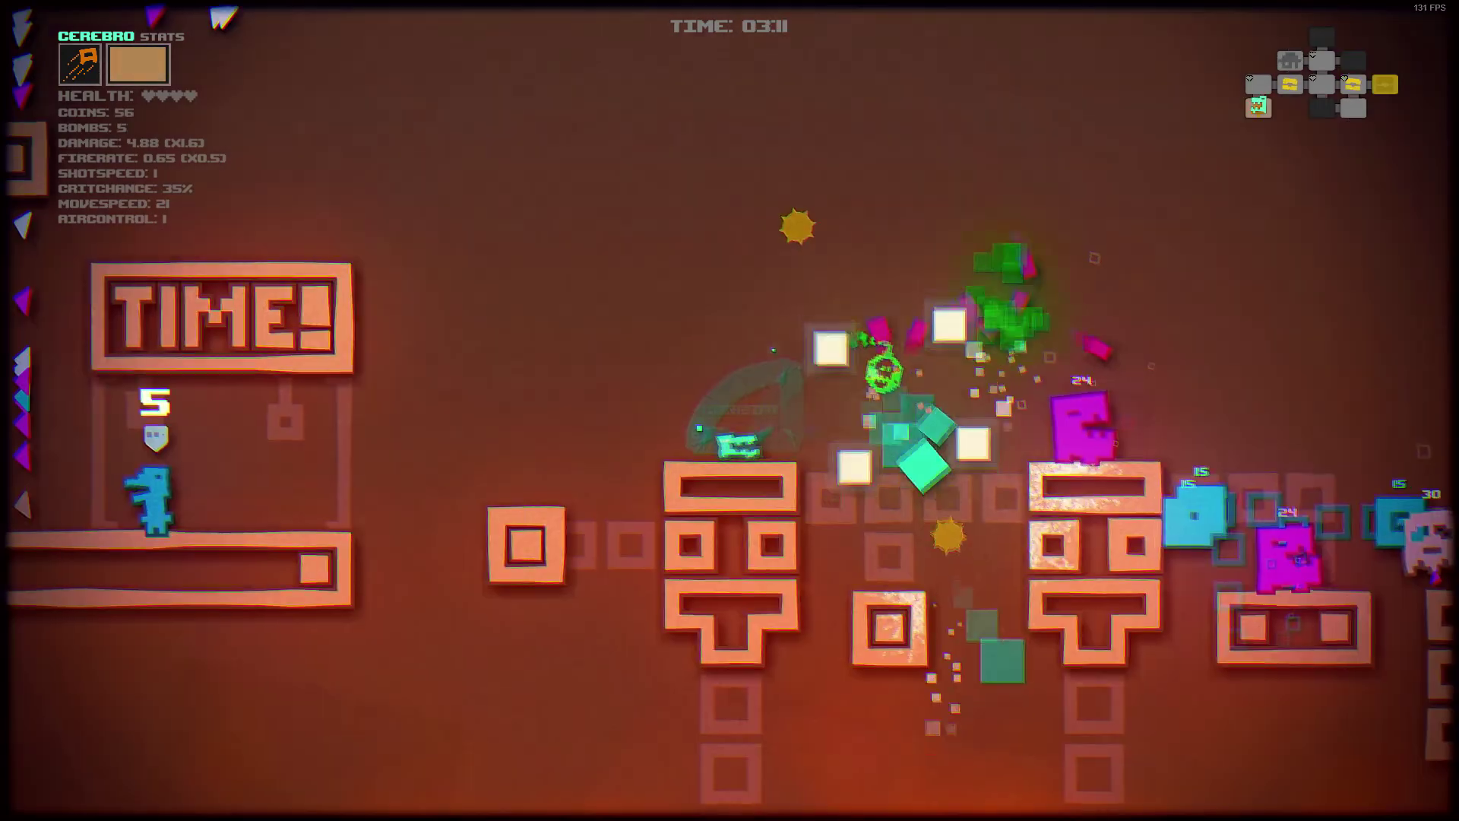
# - Shoot the enemies to the right, then jump left across the platforms
pyautogui.press('d')
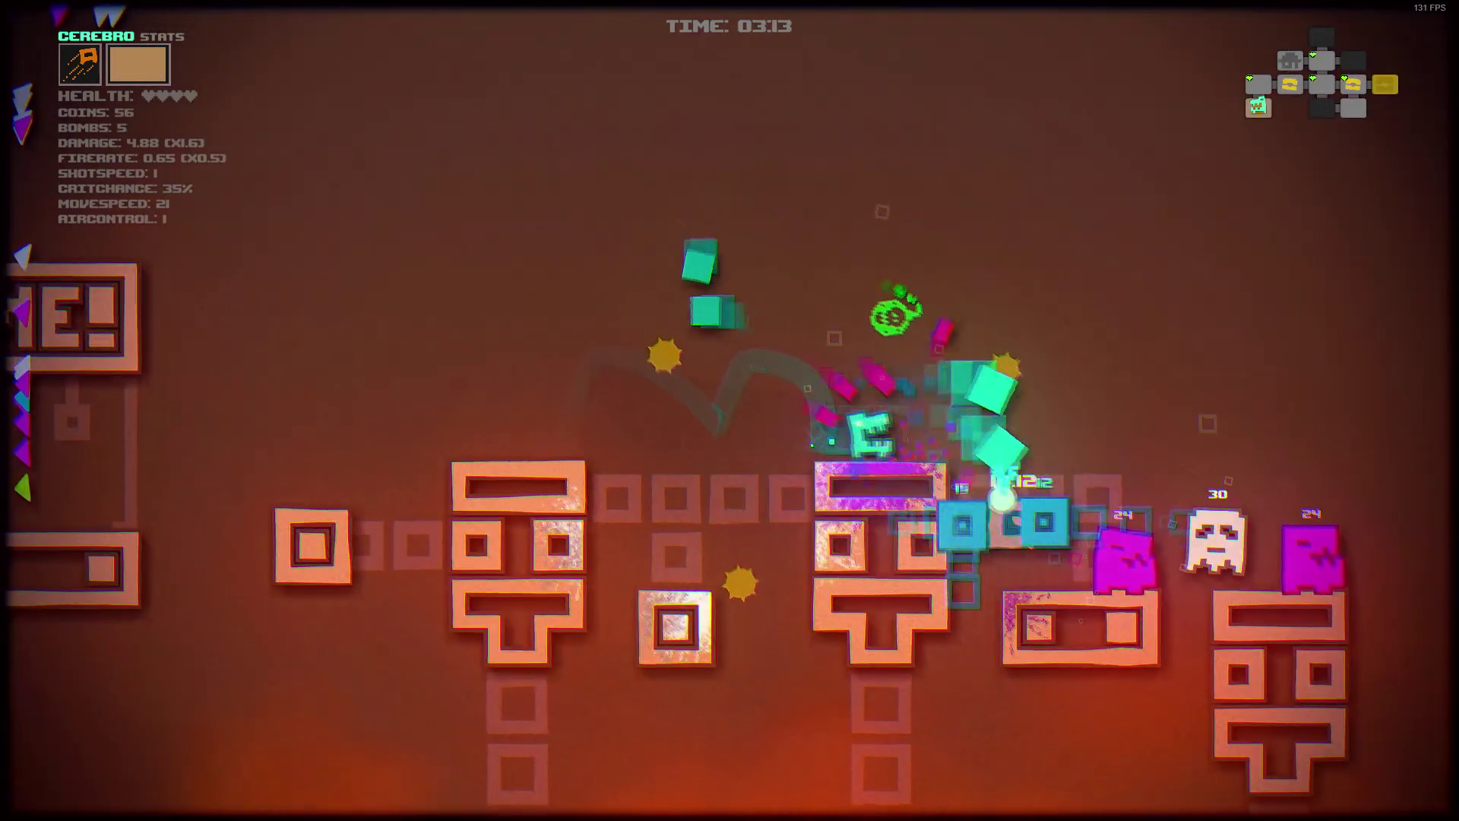
pyautogui.press('d')
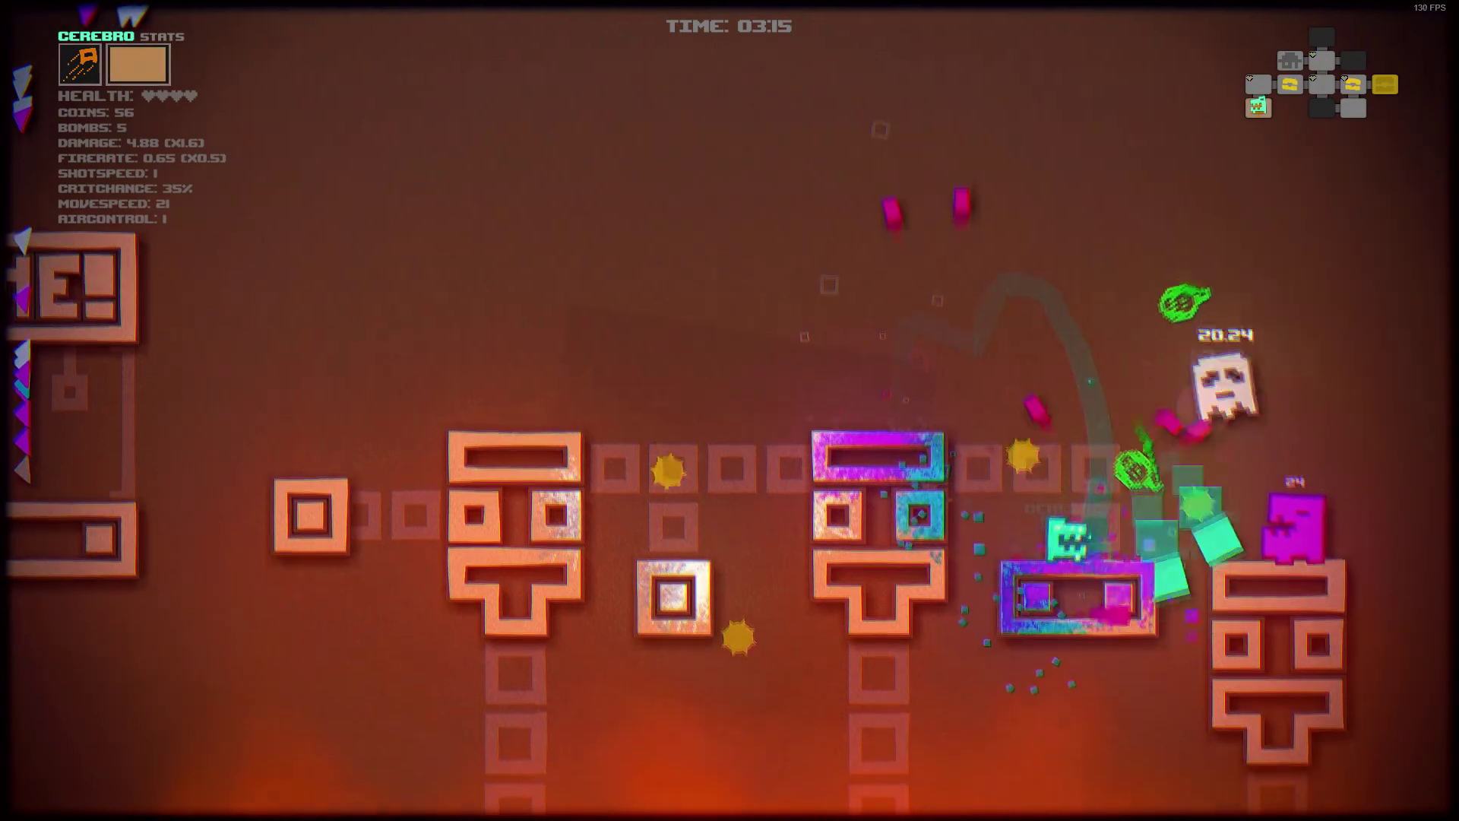
pyautogui.press('a')
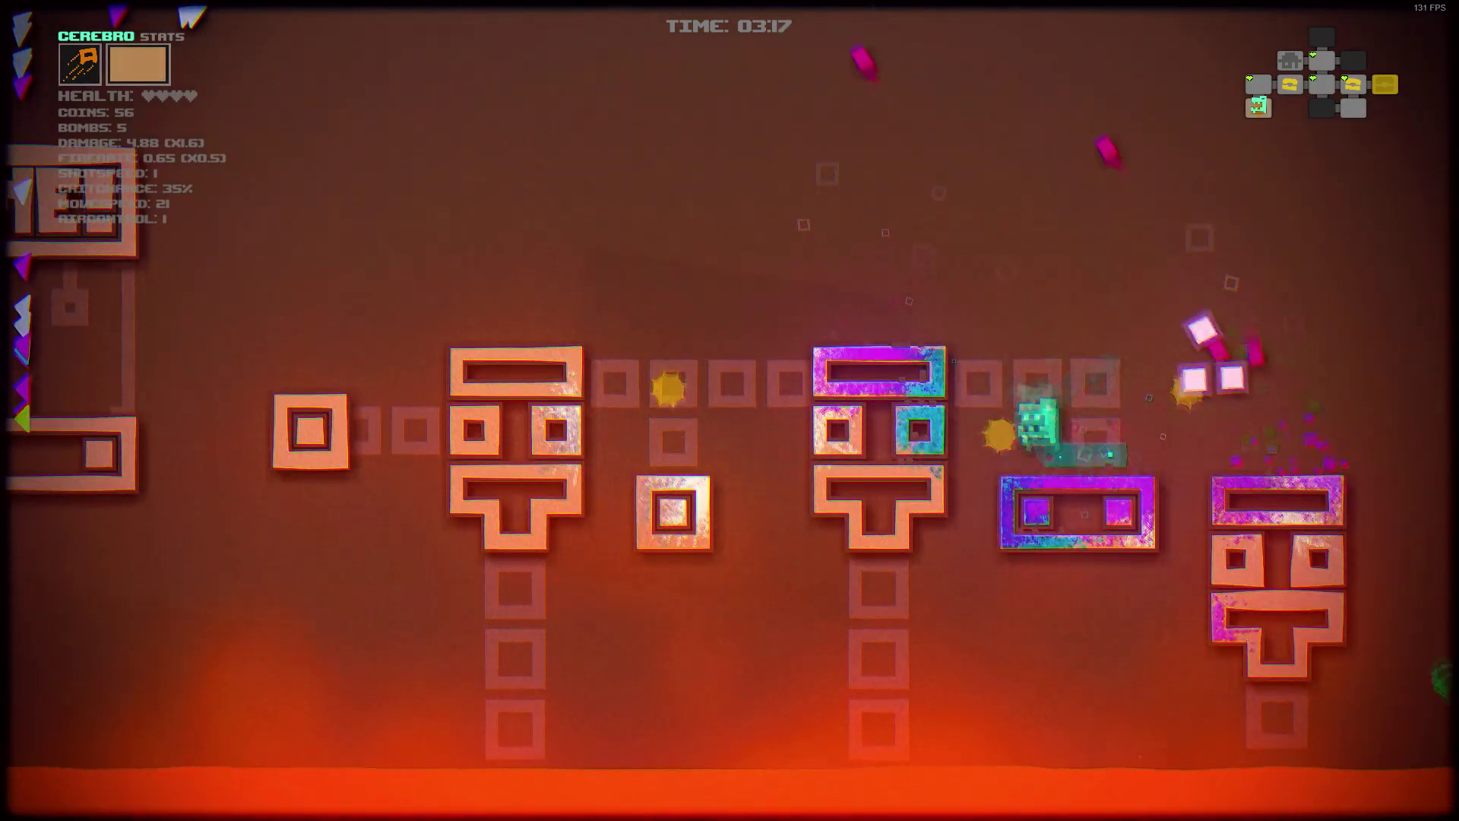
pyautogui.press('a')
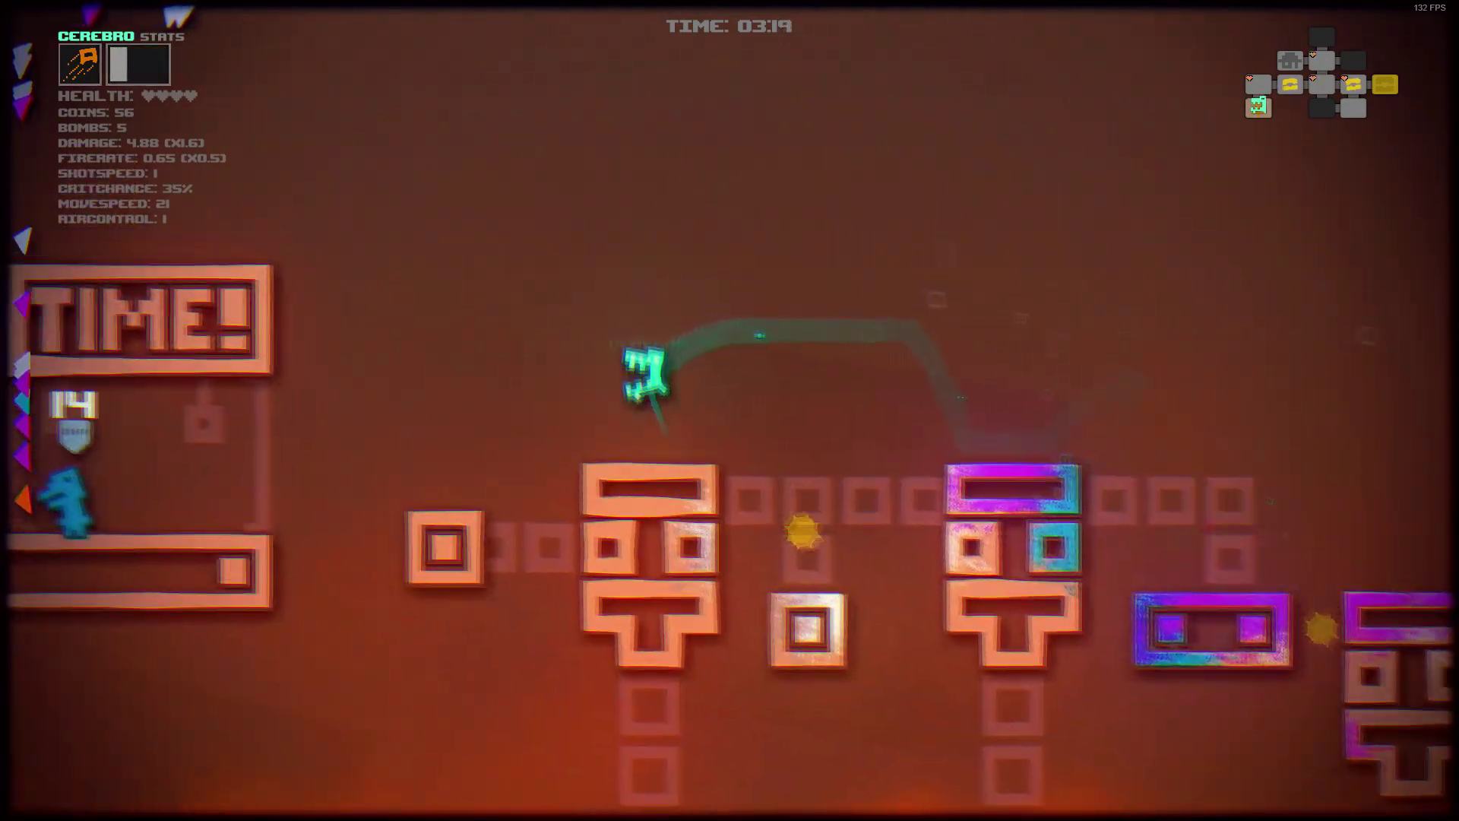
pyautogui.press('a')
pyautogui.press('space')
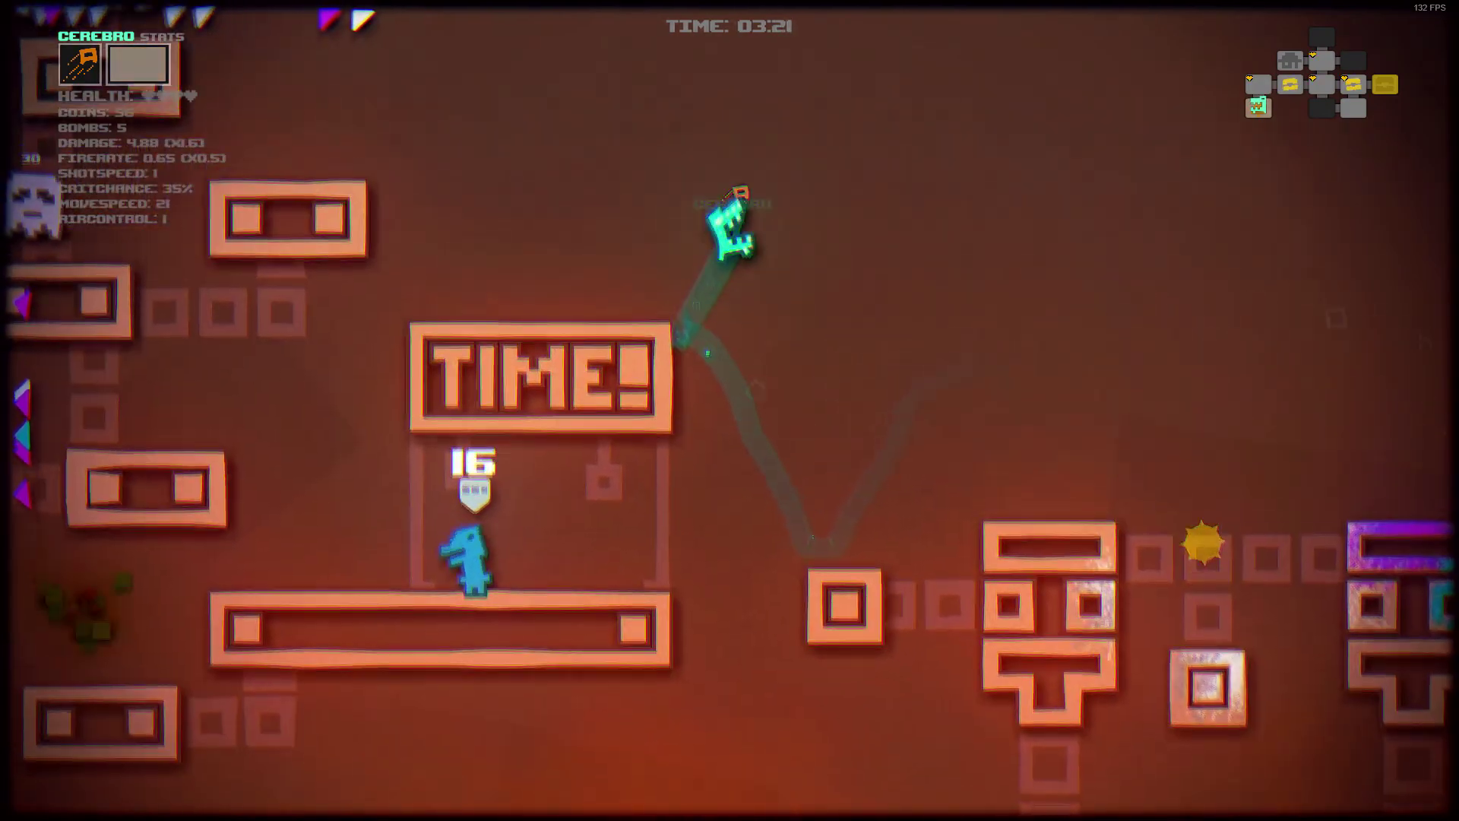
pyautogui.press('a')
pyautogui.press('space')
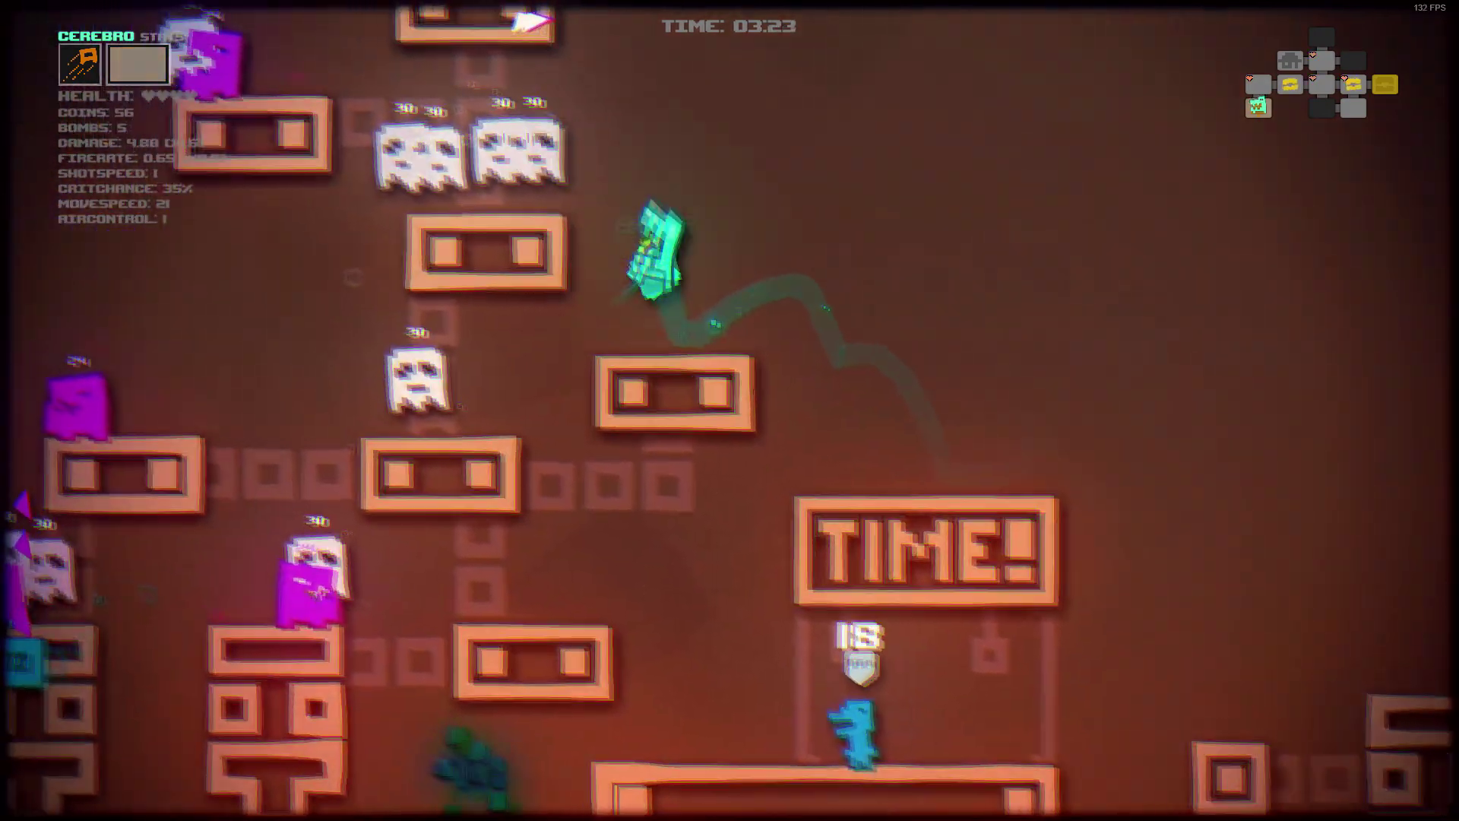
# - Fly up-left destroying the ghosts and attack the pink enemies on the left
pyautogui.press('a')
pyautogui.press('space')
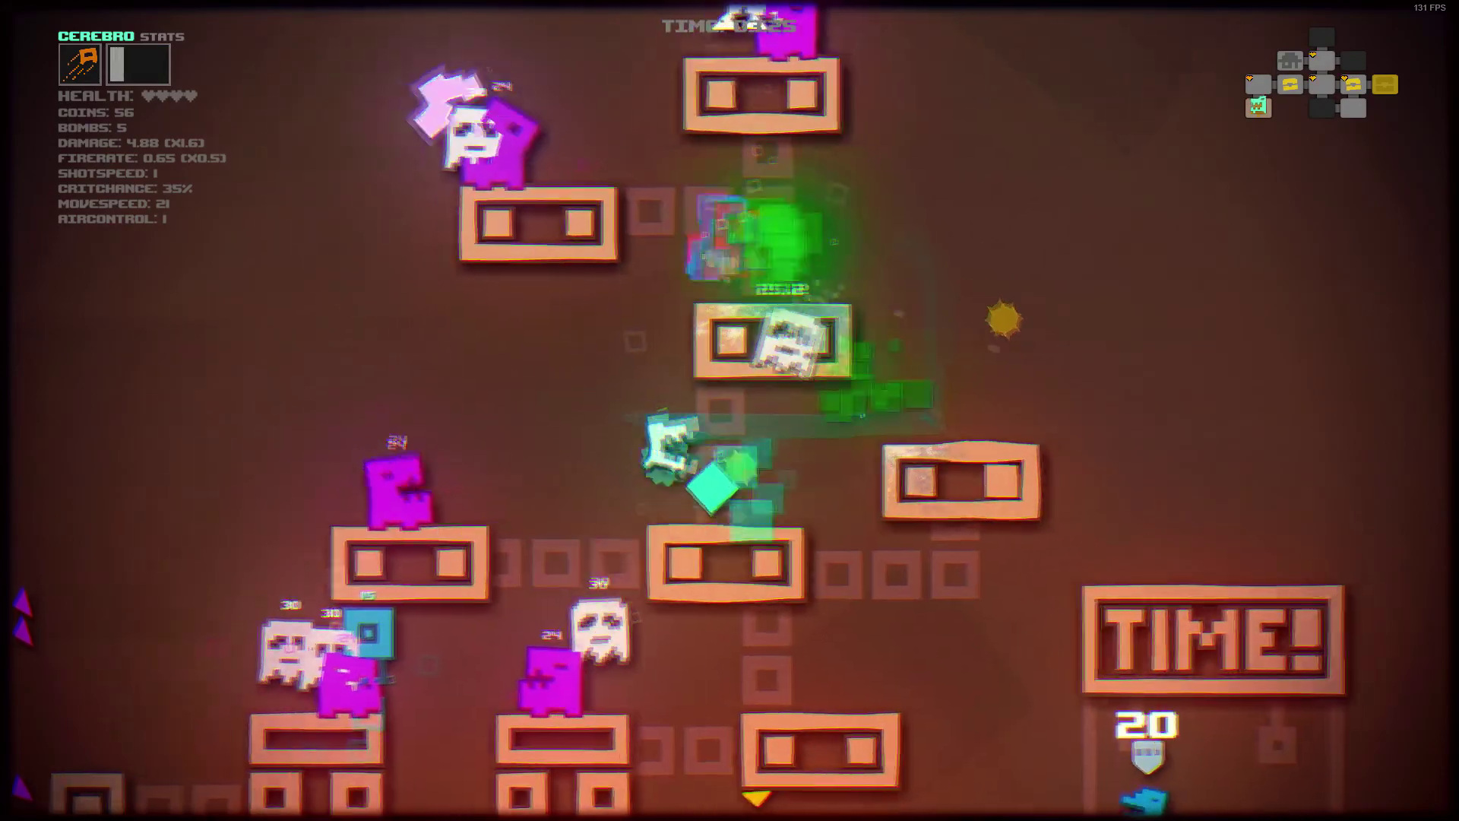
pyautogui.press('a')
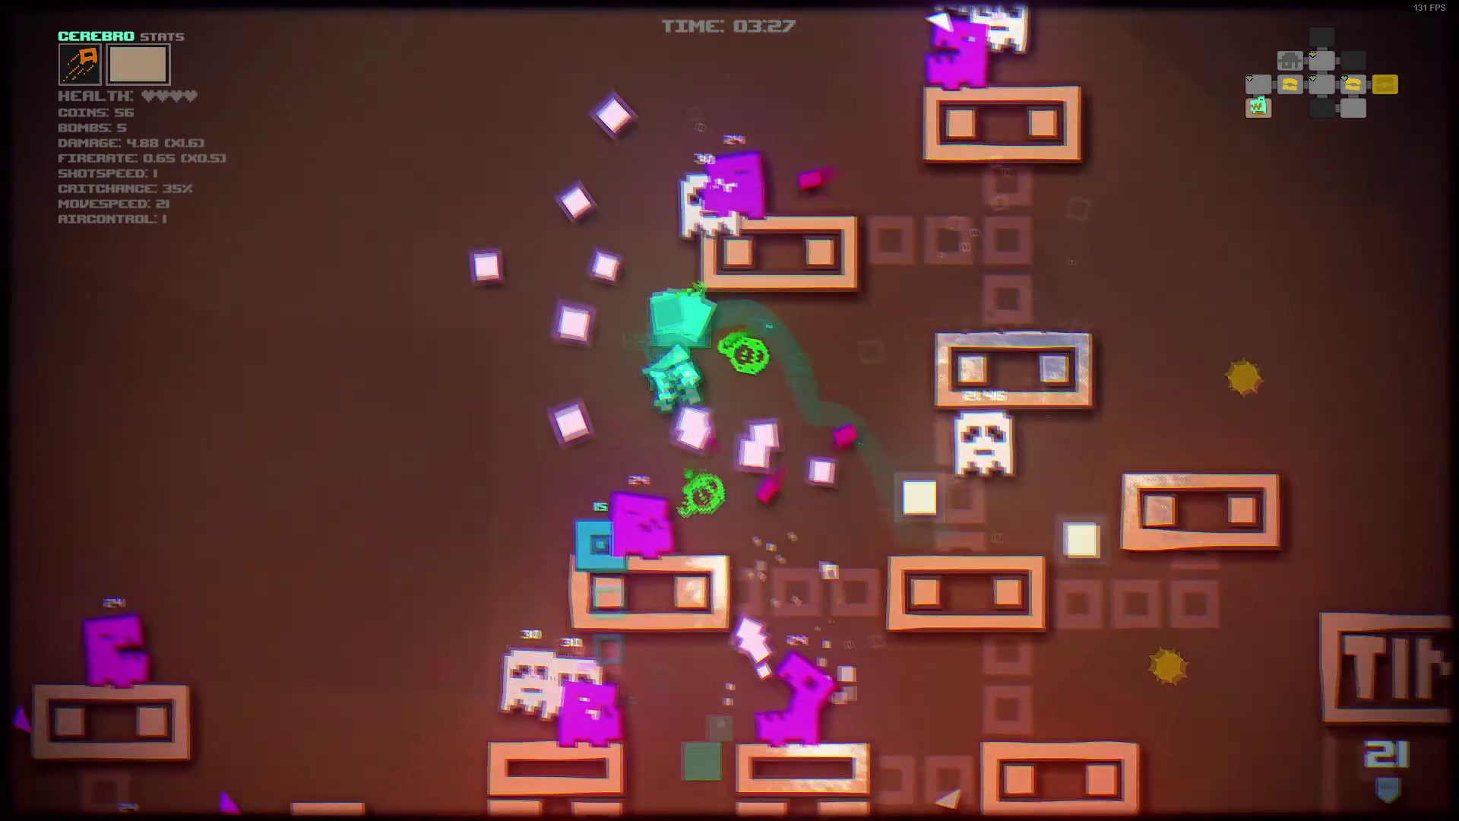
pyautogui.press('d')
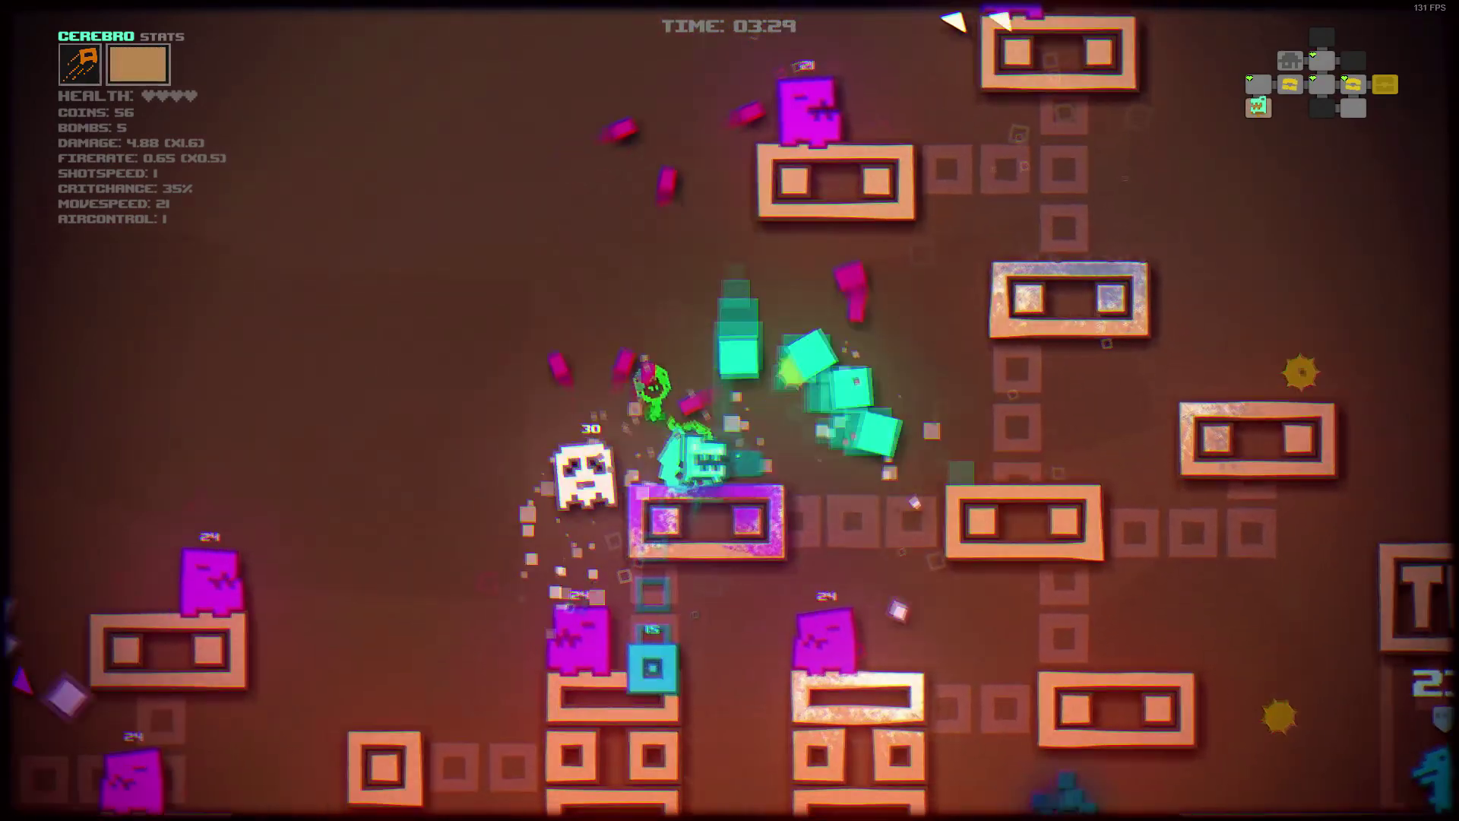
pyautogui.press('a')
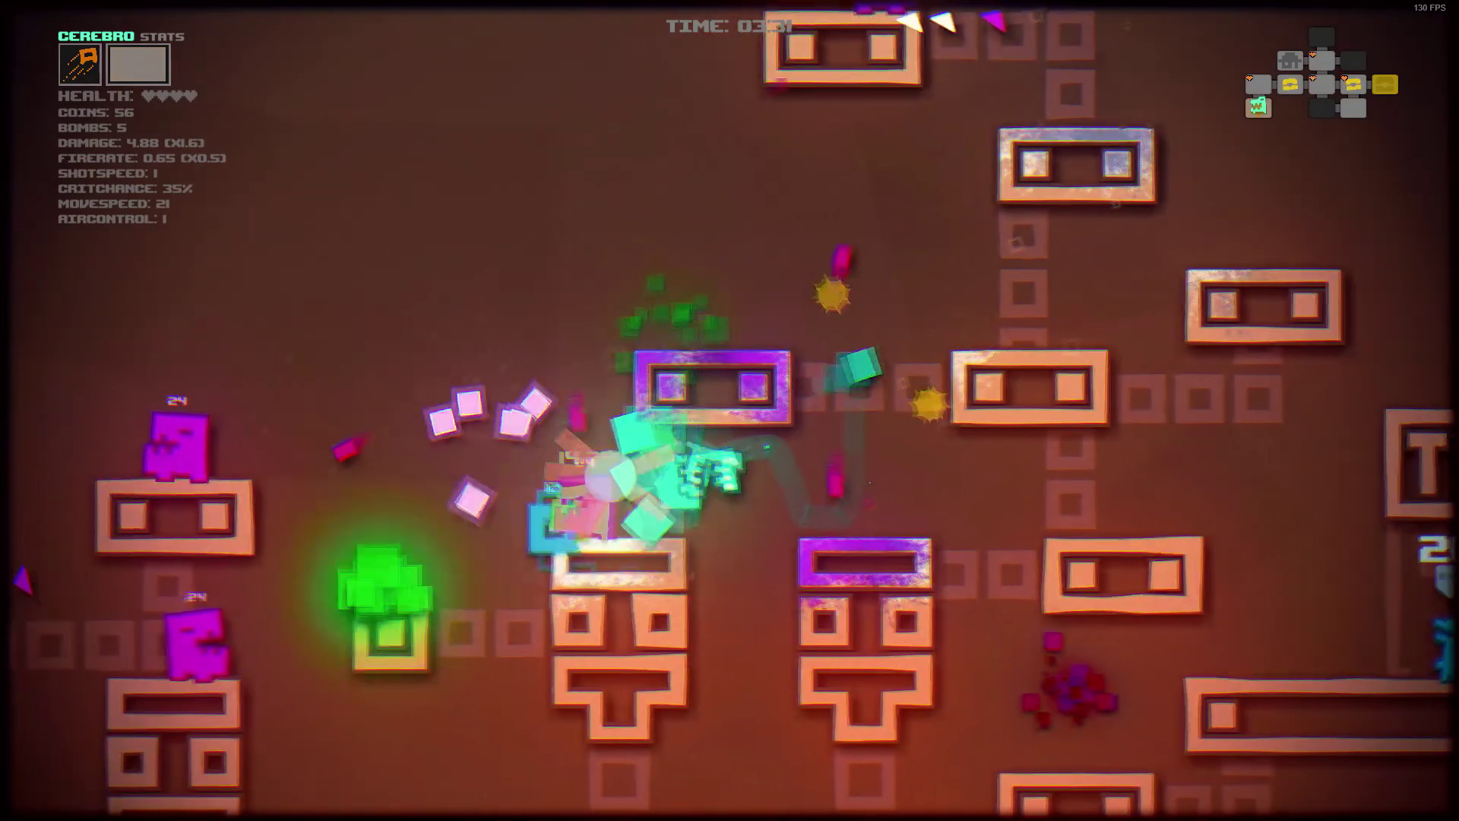
pyautogui.press('a')
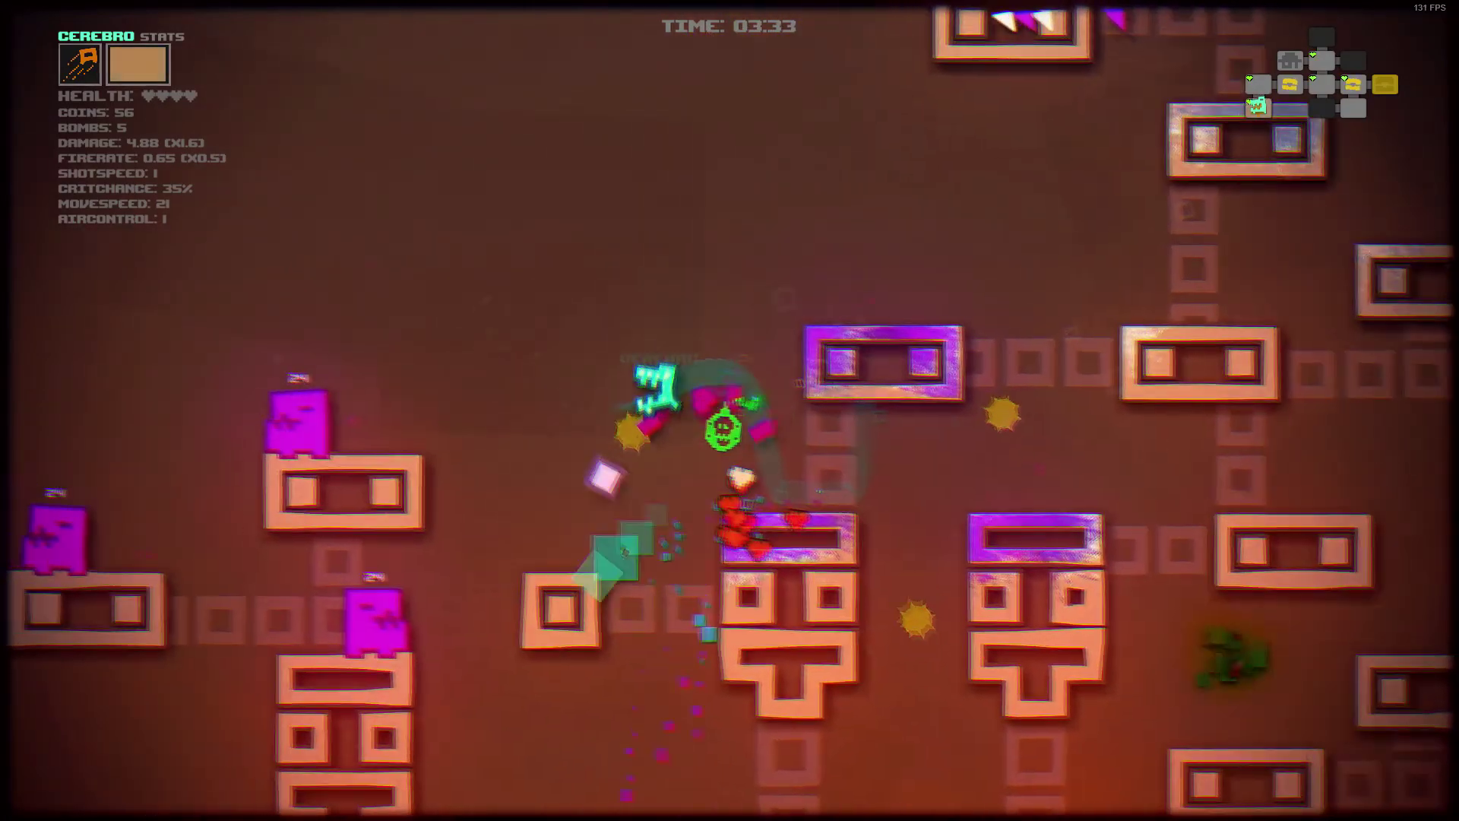
pyautogui.press('a')
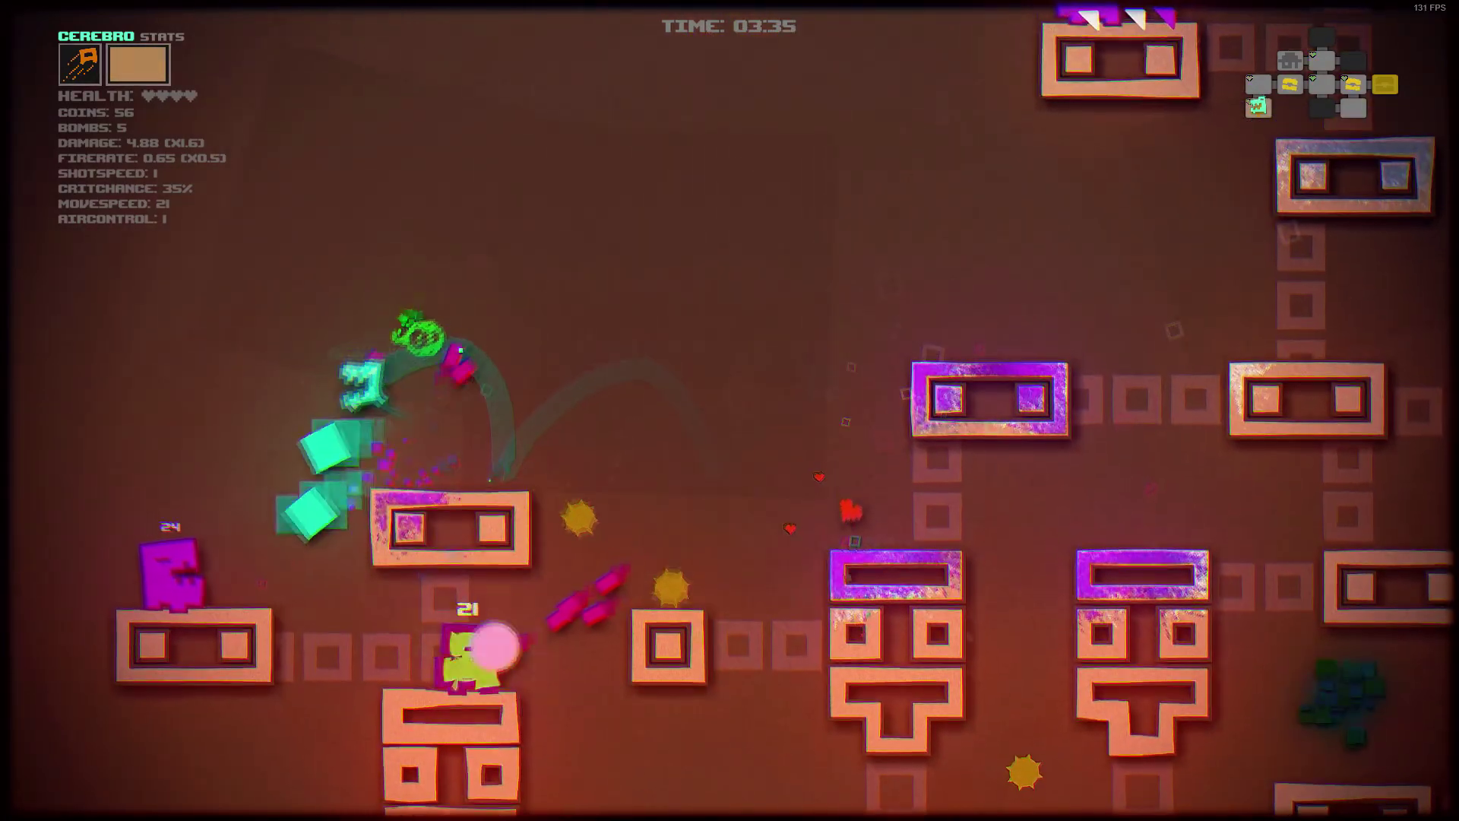
# - Climb up-right and destroy the enemies at the top
pyautogui.press('d')
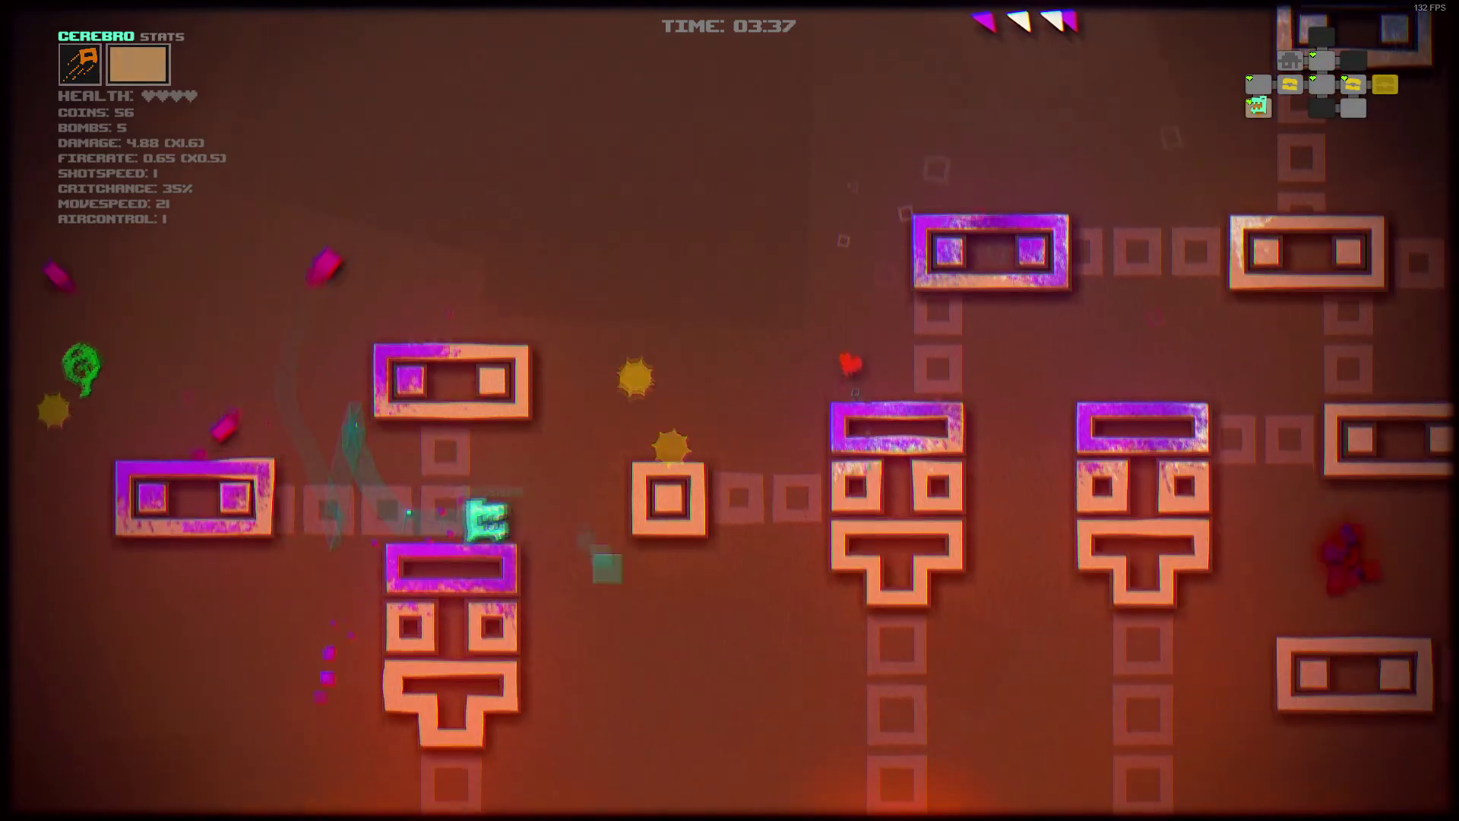
pyautogui.press('d')
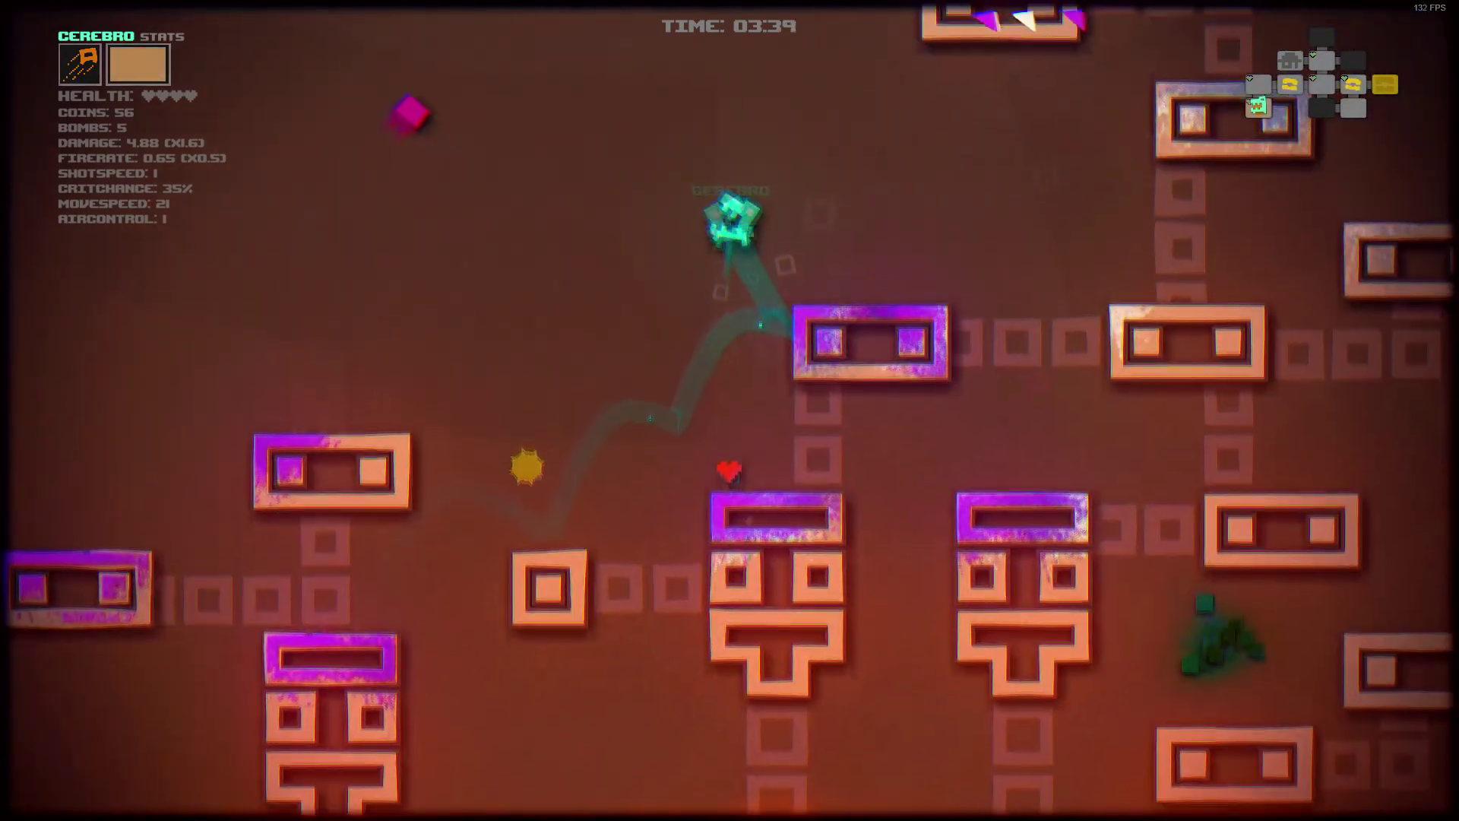
pyautogui.press('d')
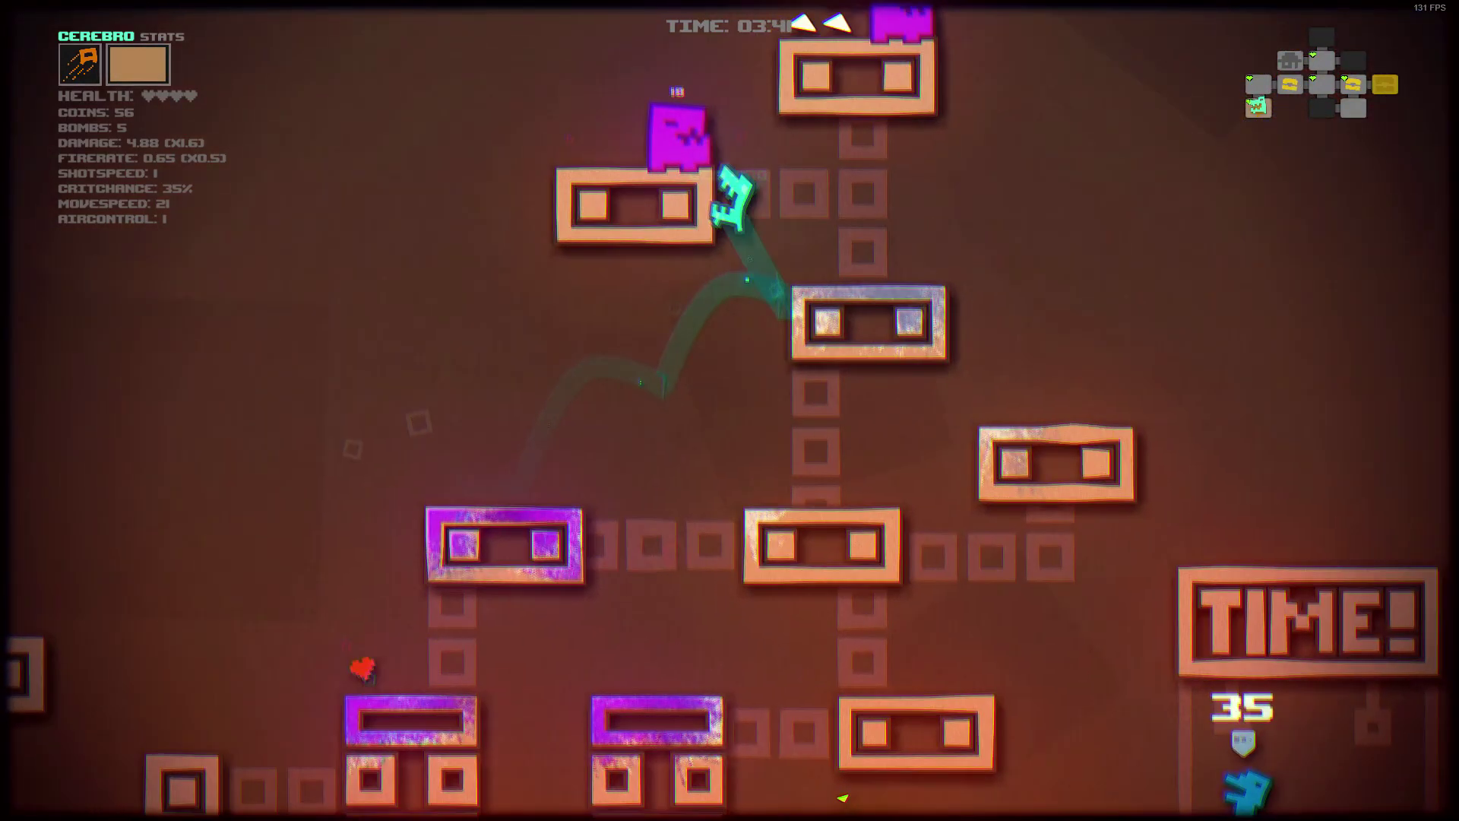
pyautogui.press('d')
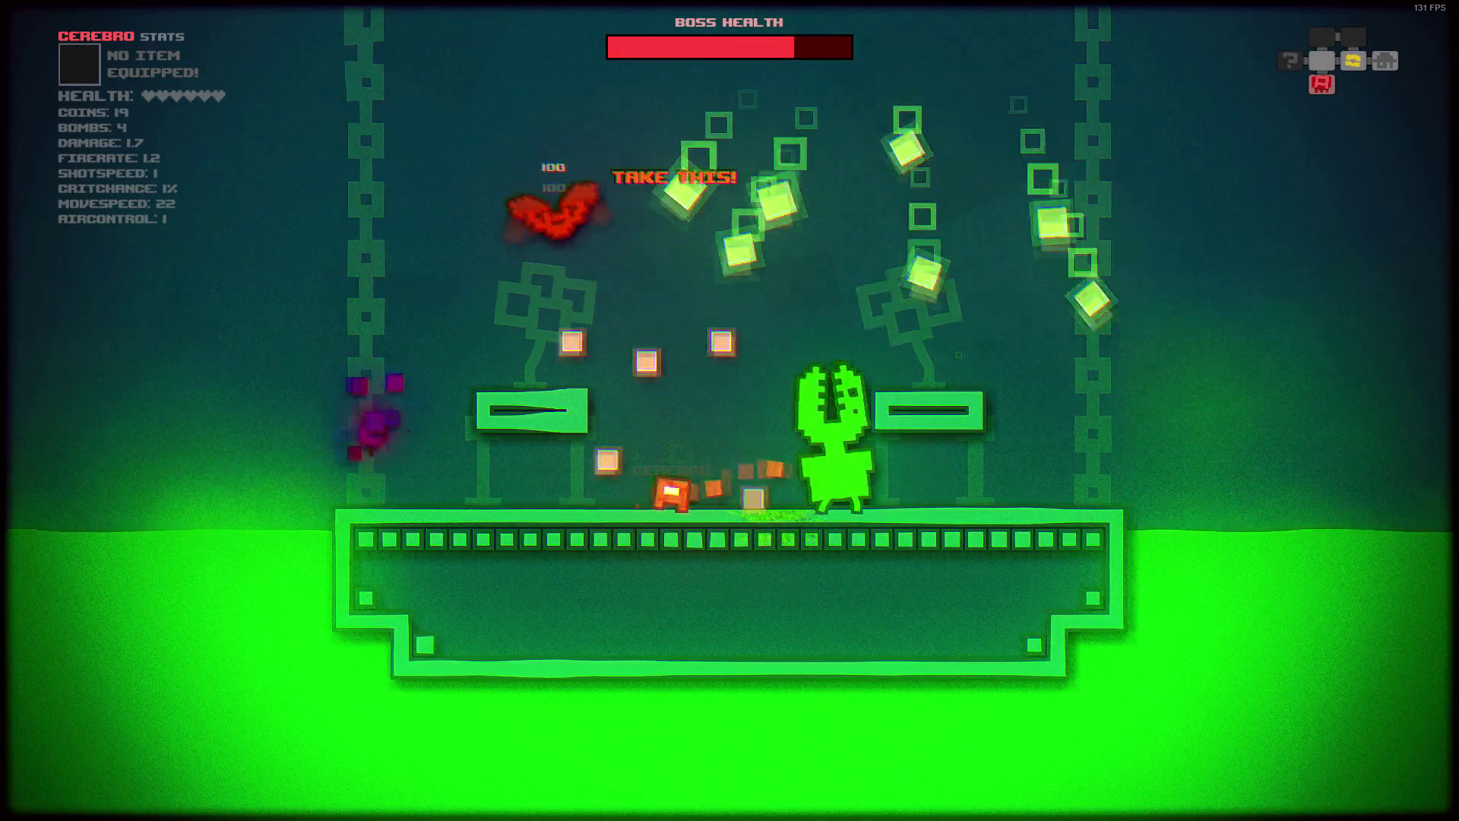
# - Dodge the plant boss's projectiles on its platform, jumping toward the bat and back
pyautogui.press('a')
pyautogui.press('a')
pyautogui.press('d')
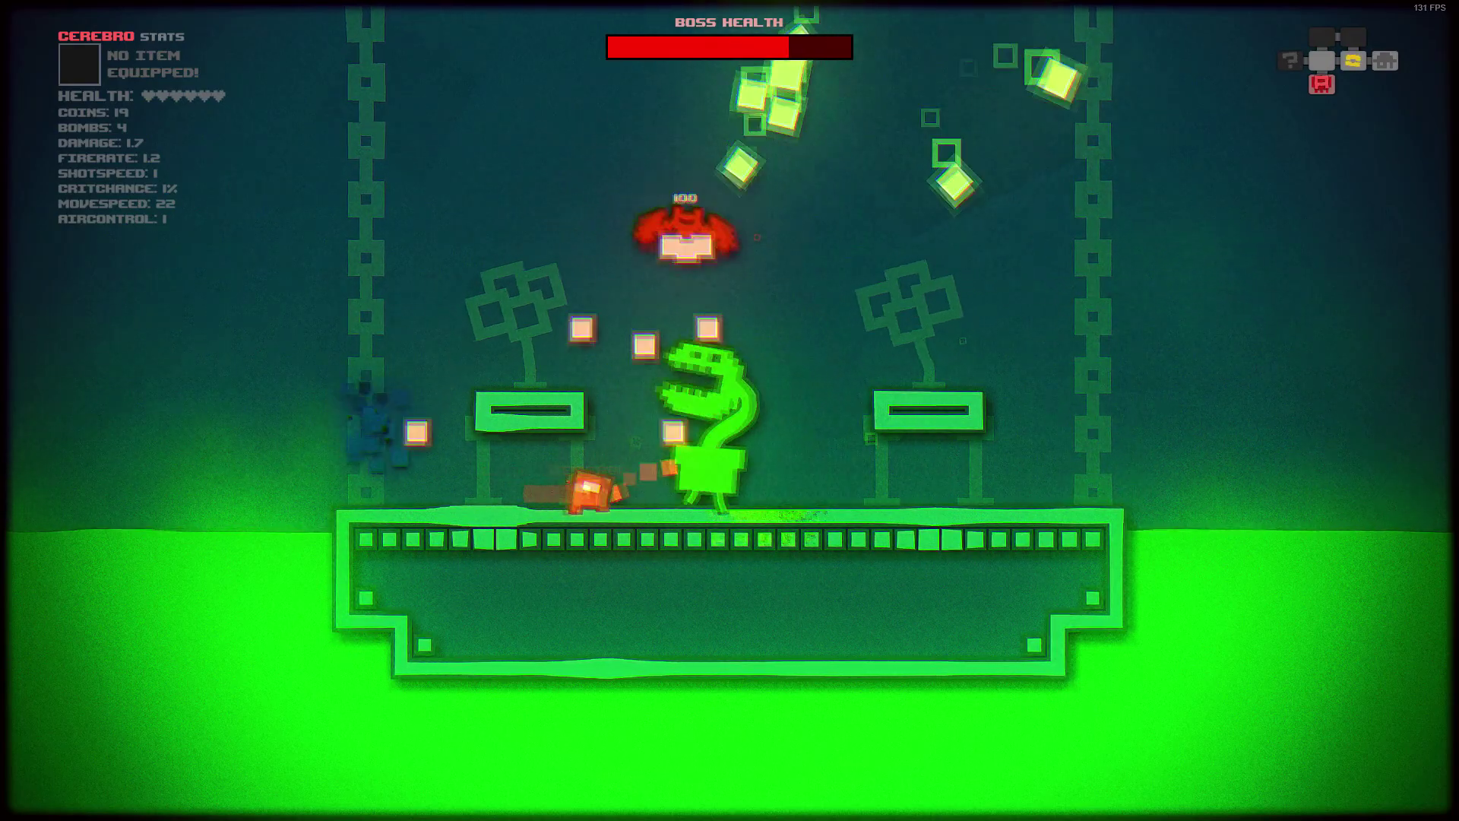
pyautogui.press('a')
pyautogui.press('w')
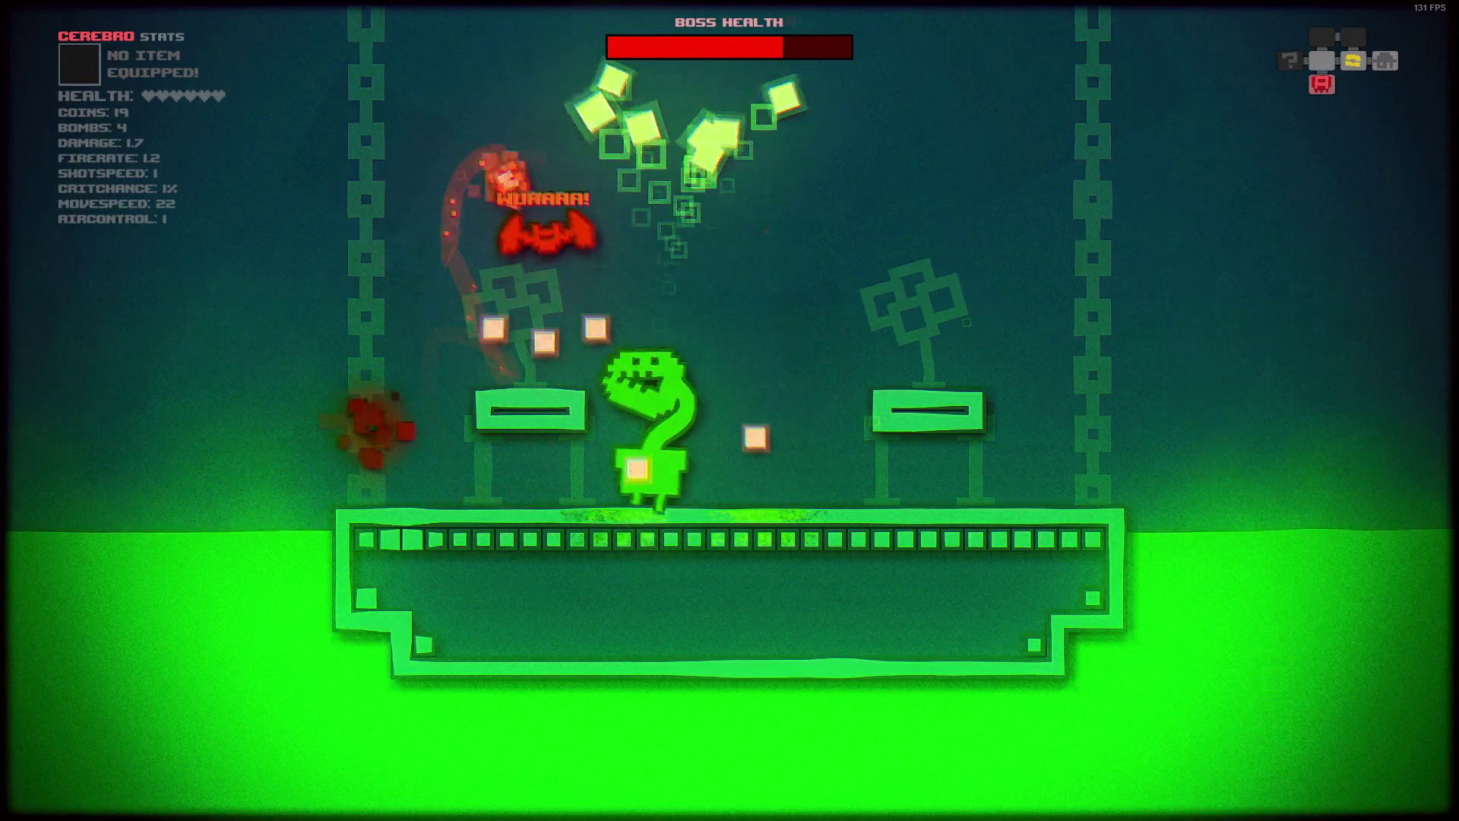
pyautogui.press('a')
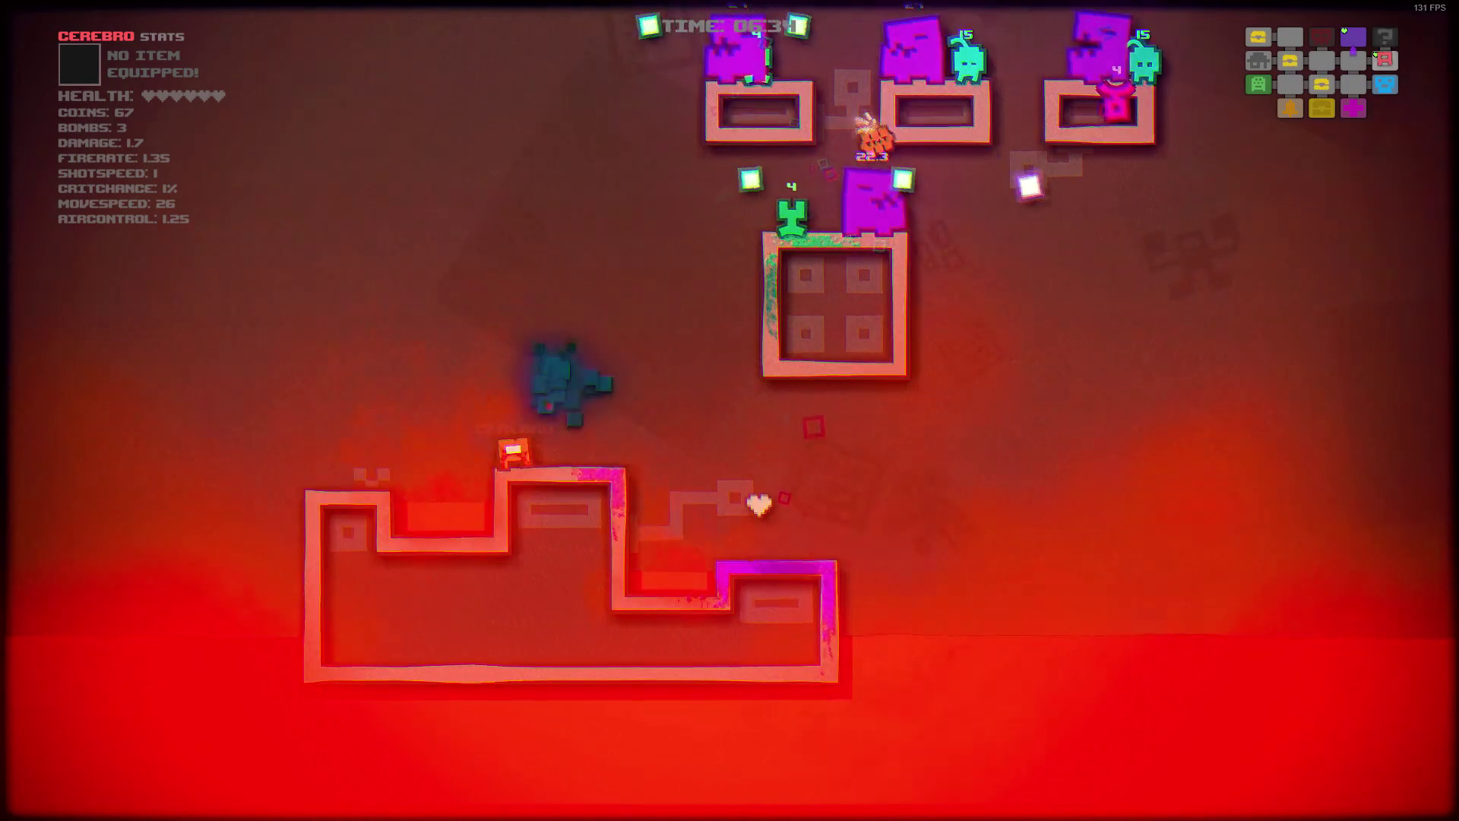
# - Edge slightly right while the bomb clears the enemies on the upper ledges
pyautogui.press('d')
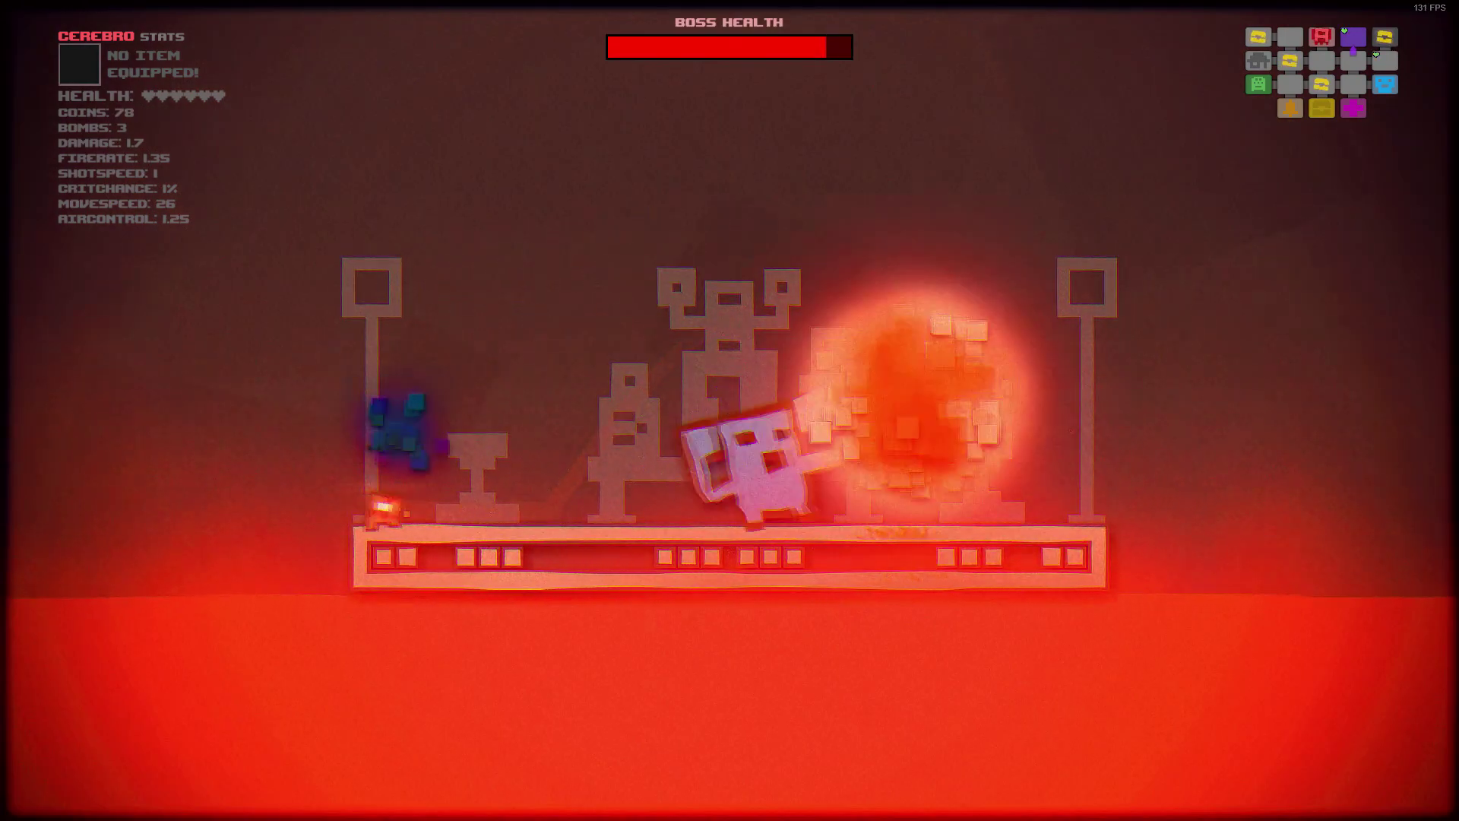
# - Jump to dodge the boss, then start a new game from Cerebro's lobby and run into the hub
pyautogui.press('space')
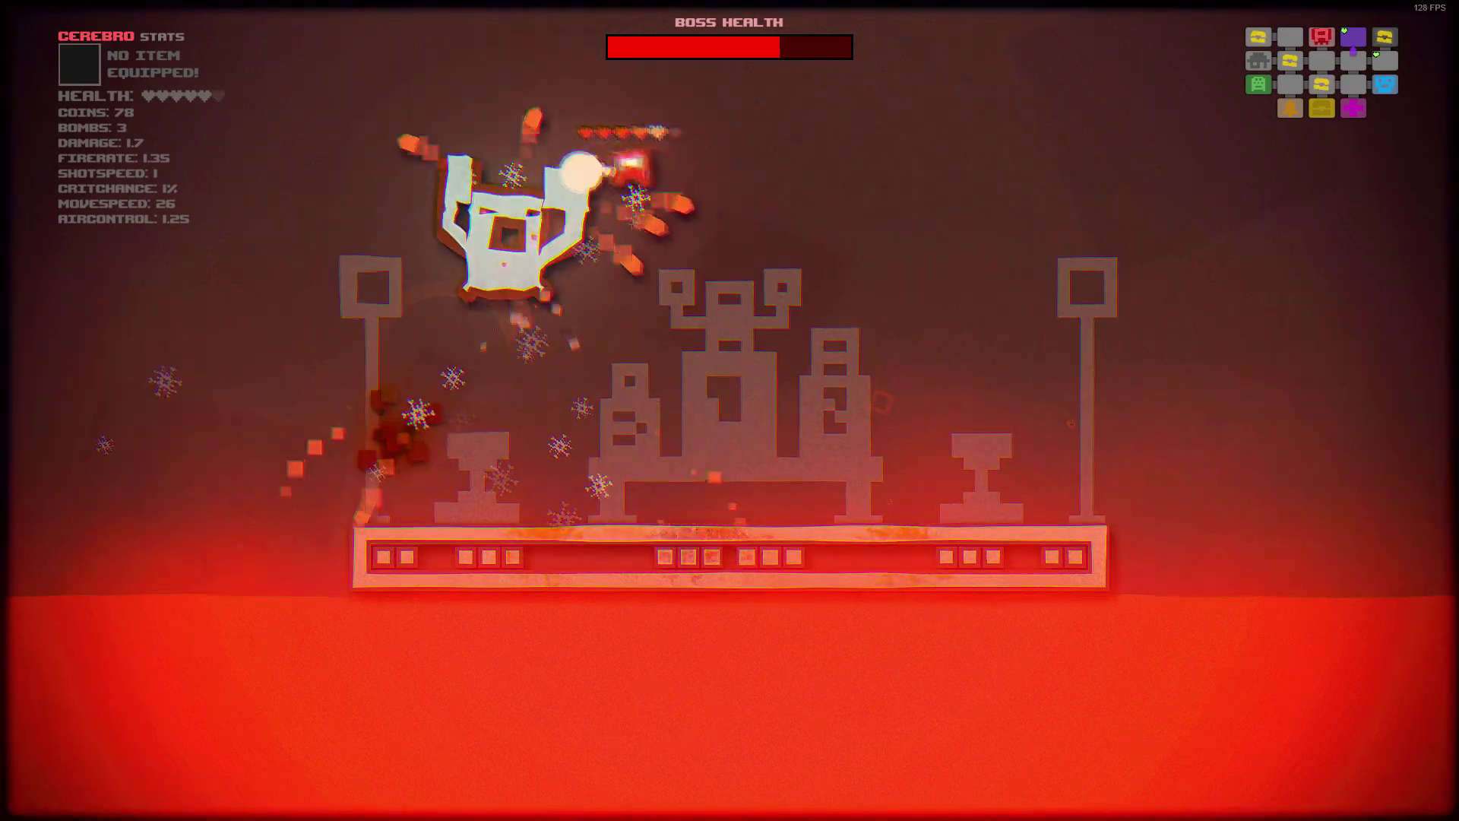
pyautogui.press('space')
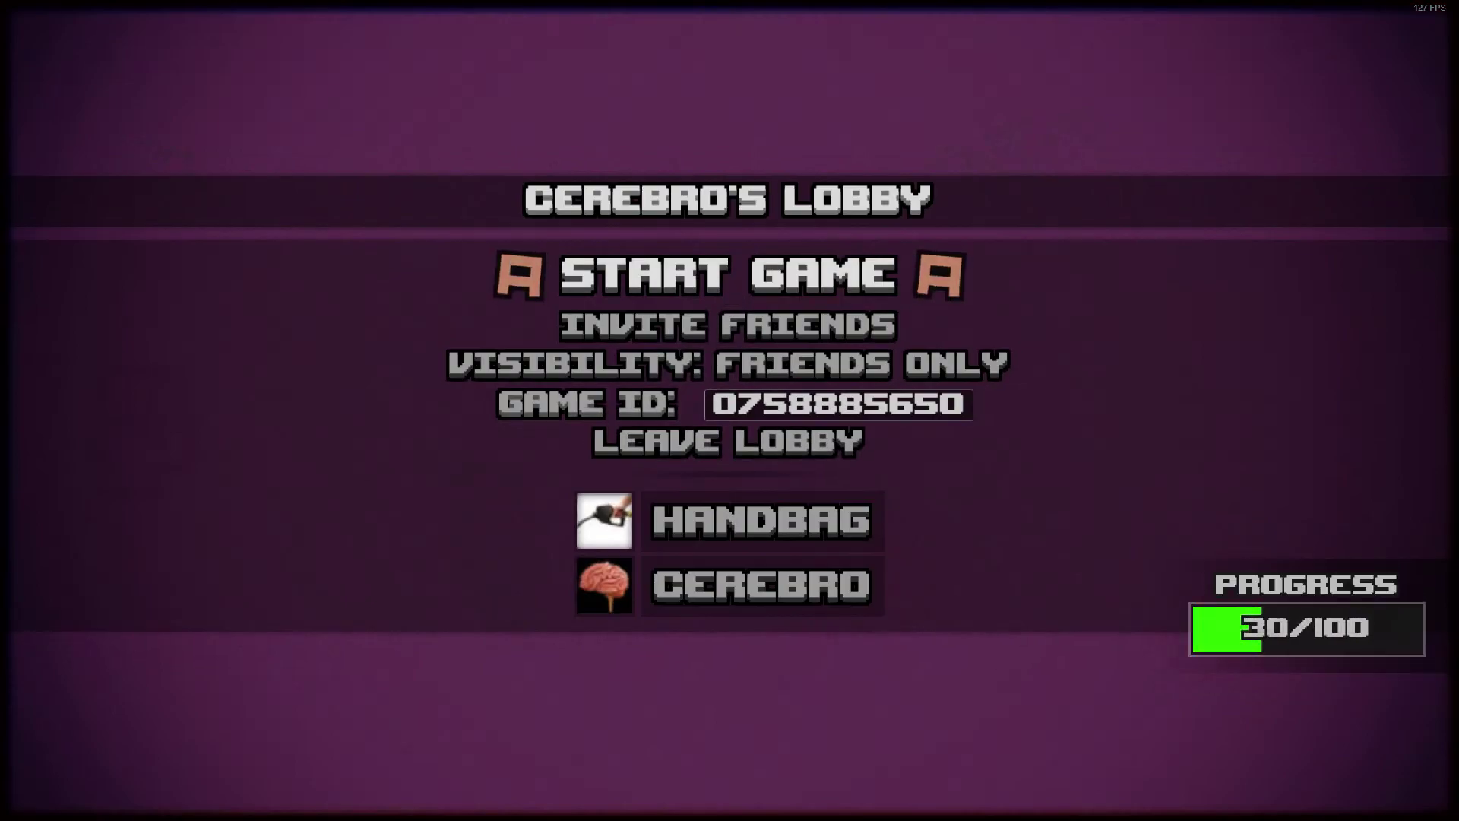
pyautogui.press('Return')
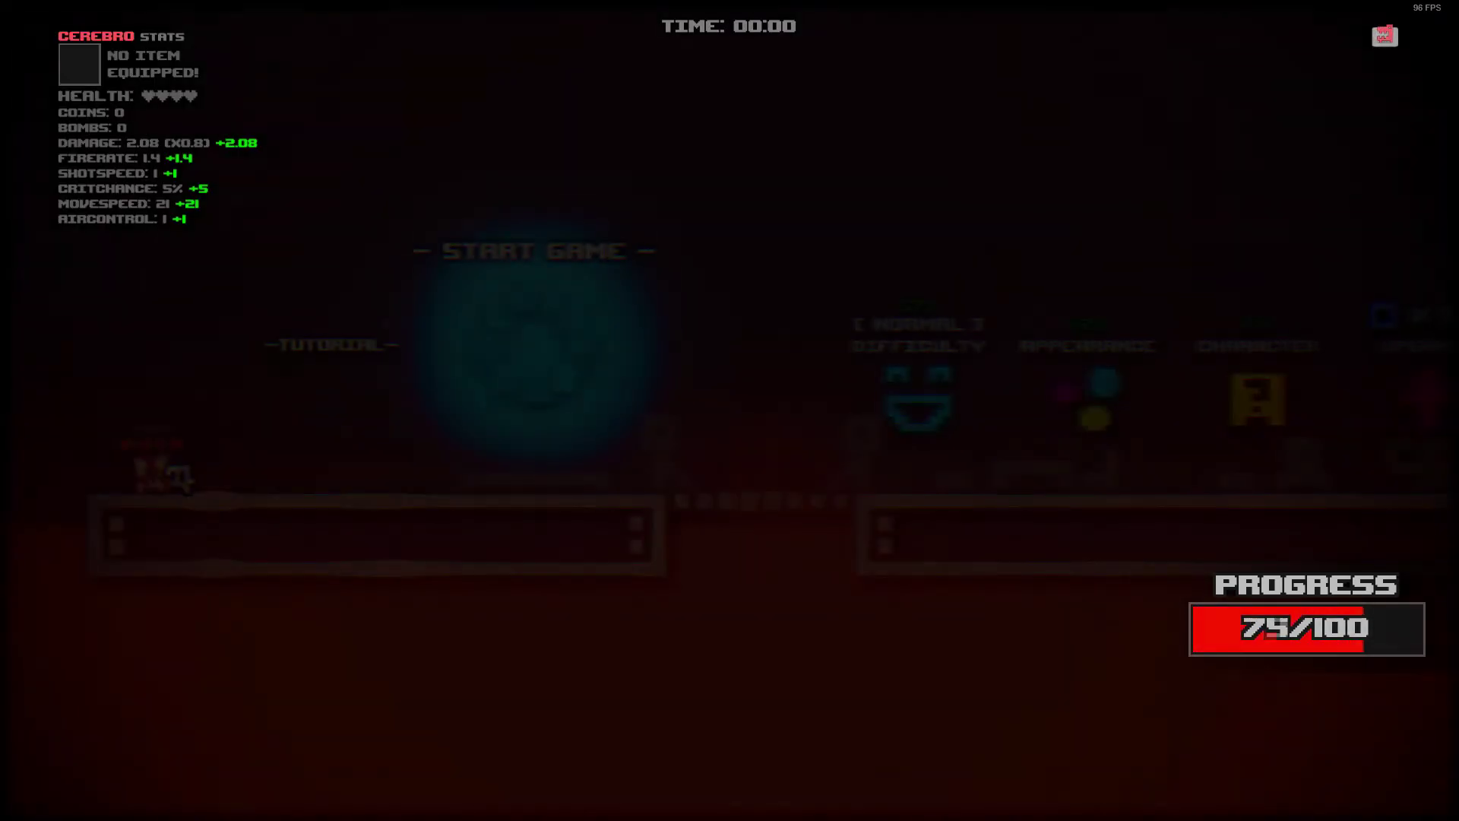
pyautogui.press('d')
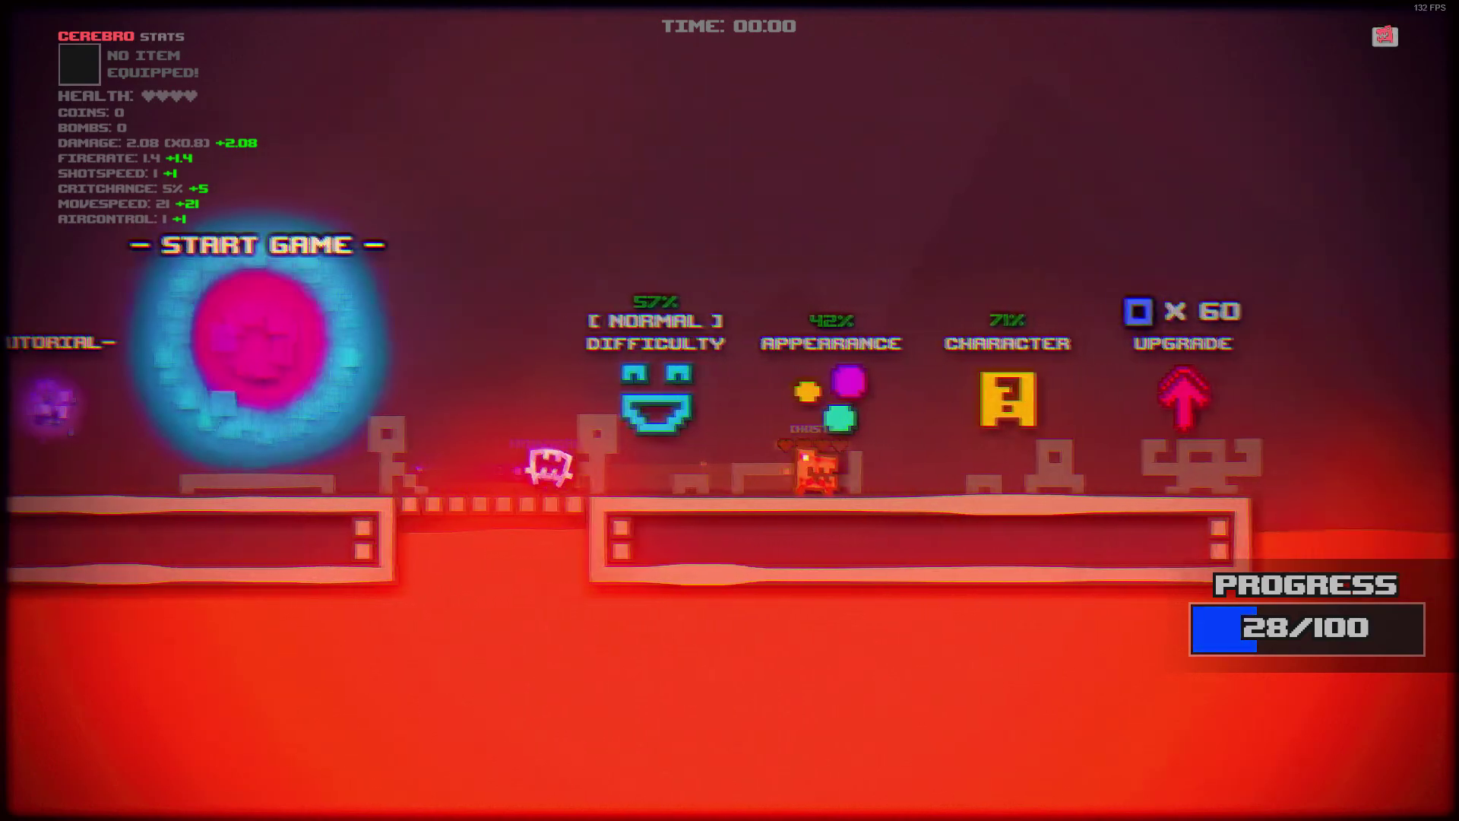
# - Buy Croc's level 2 upgrade at the UPGRADE station, dropping malbytes from 60 to 10
pyautogui.press('space')
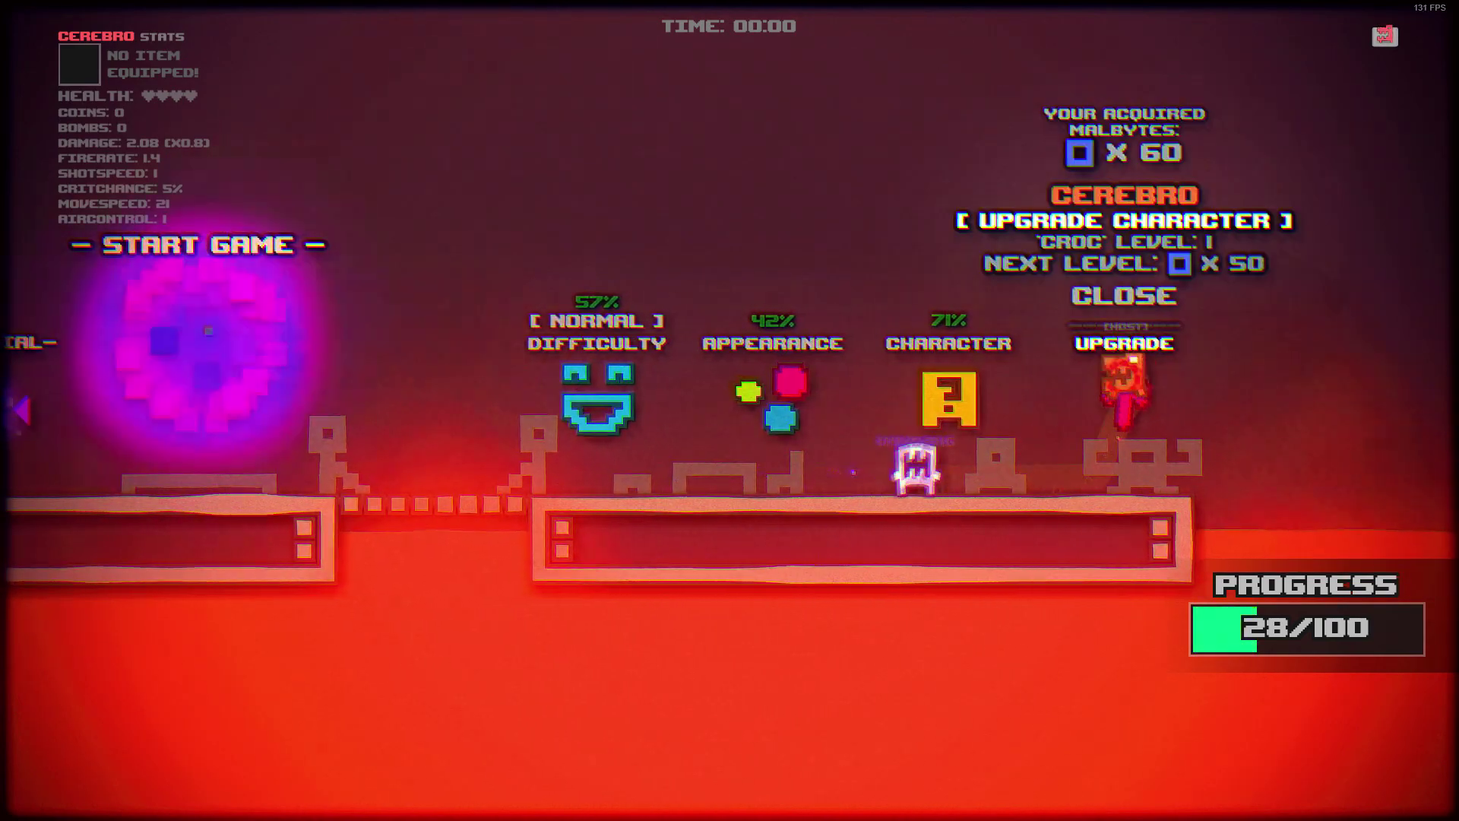
pyautogui.press('Return')
pyautogui.press('Down')
pyautogui.press('Return')
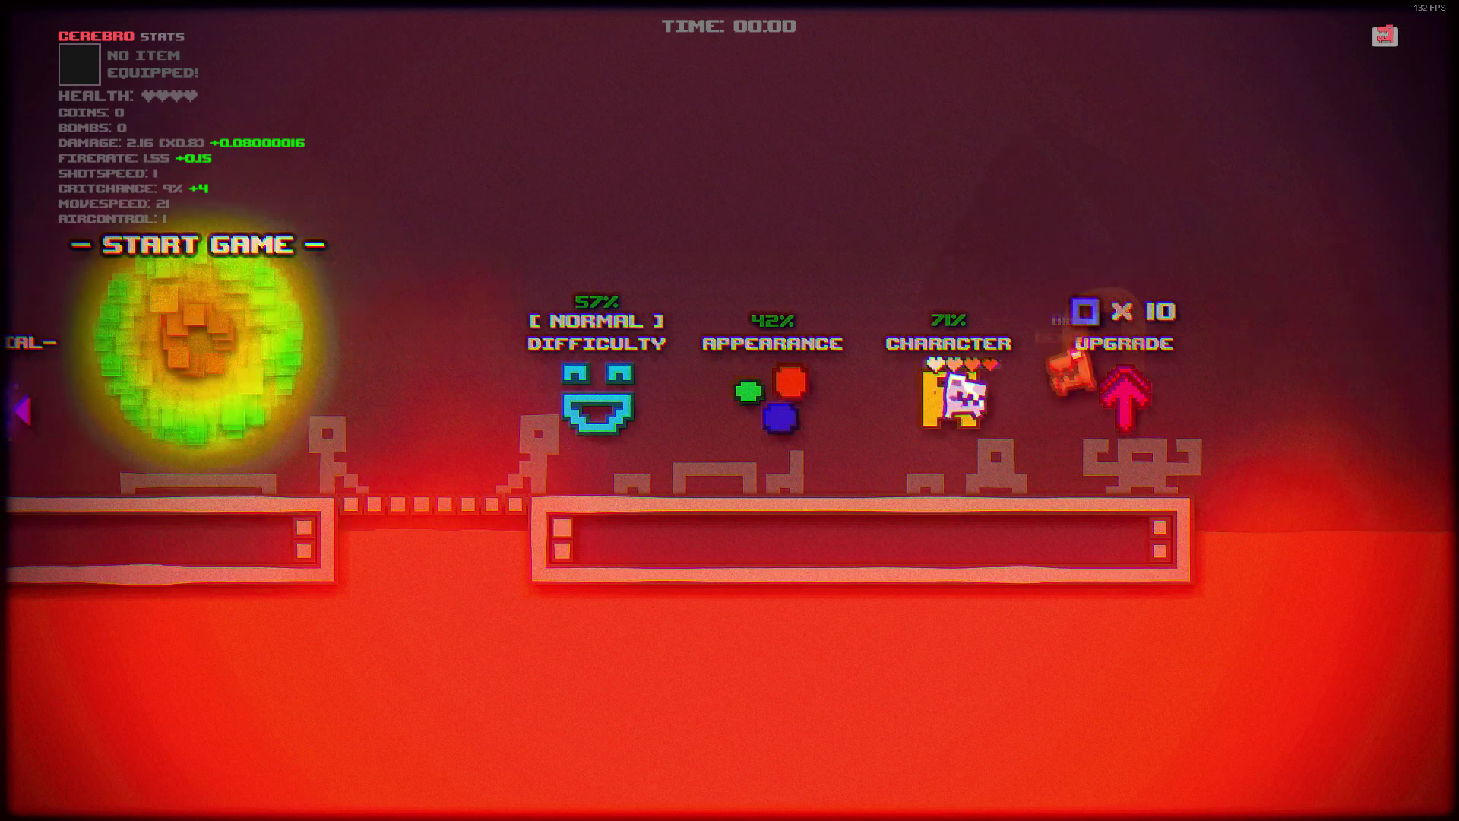
pyautogui.press('d')
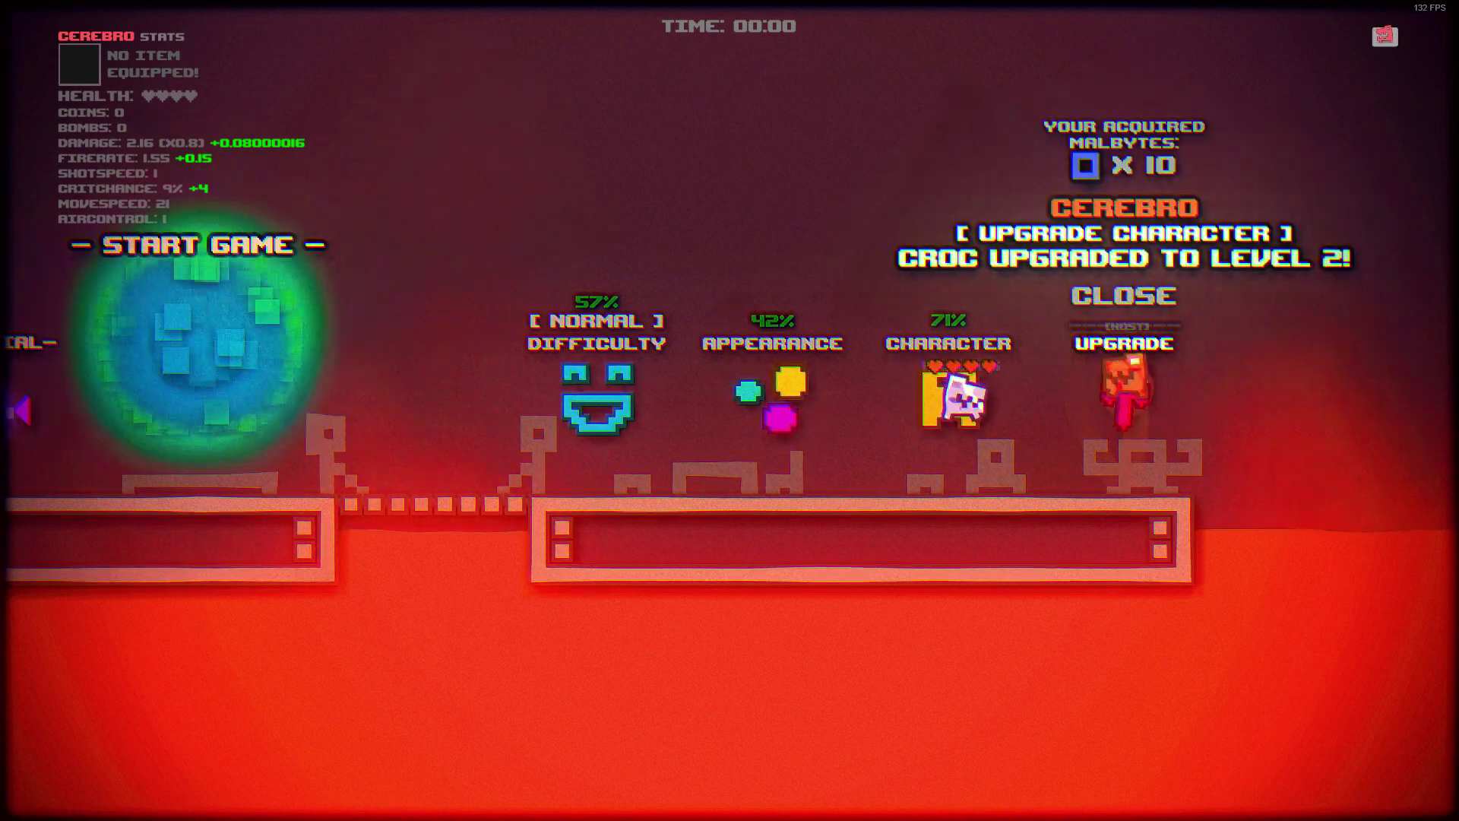